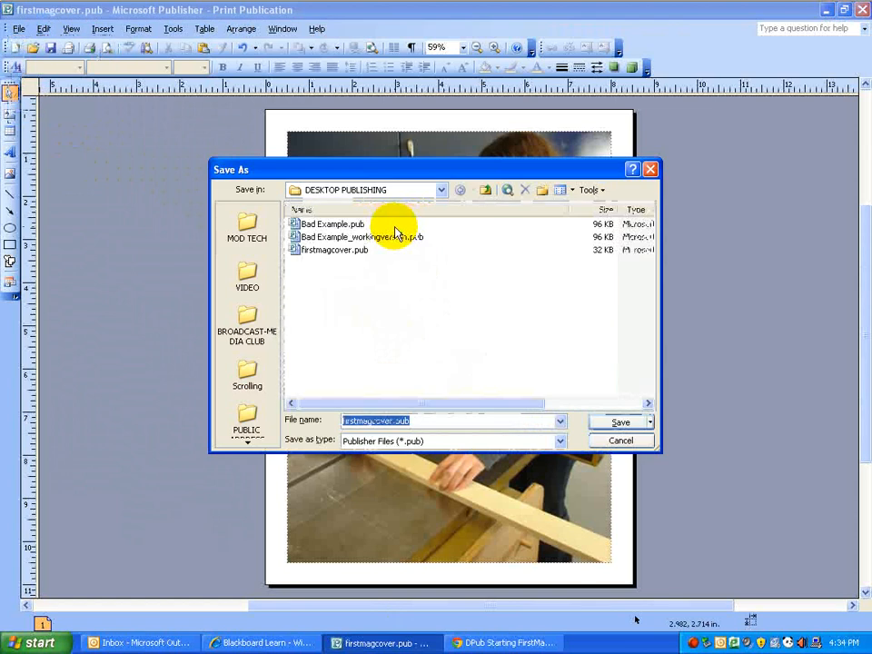
# Check that firstmagcover.pub is in the DESKTOP PUBLISHING save folder, and close the Save As dialog without saving.
pyautogui.click(377, 194)
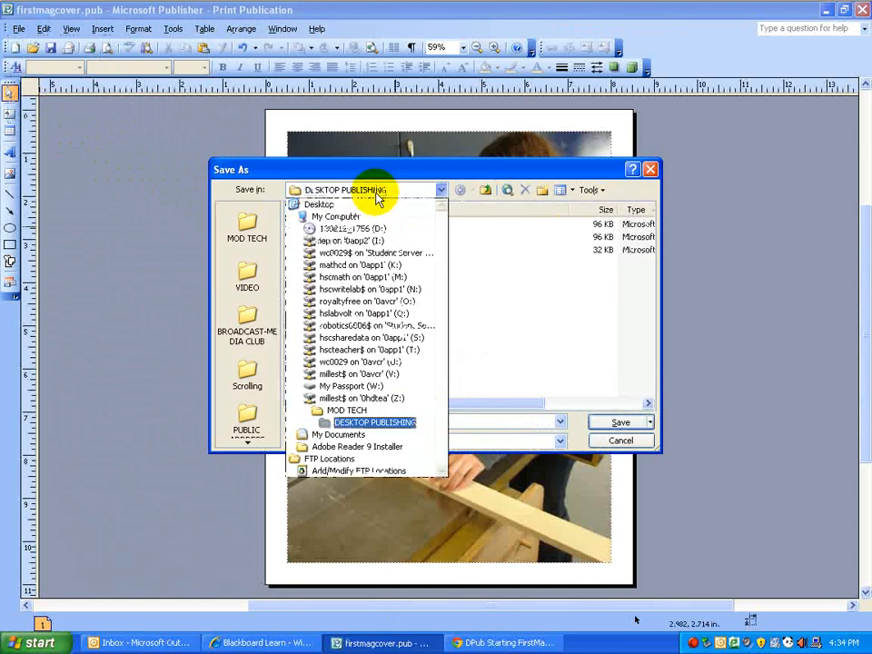
pyautogui.click(396, 426)
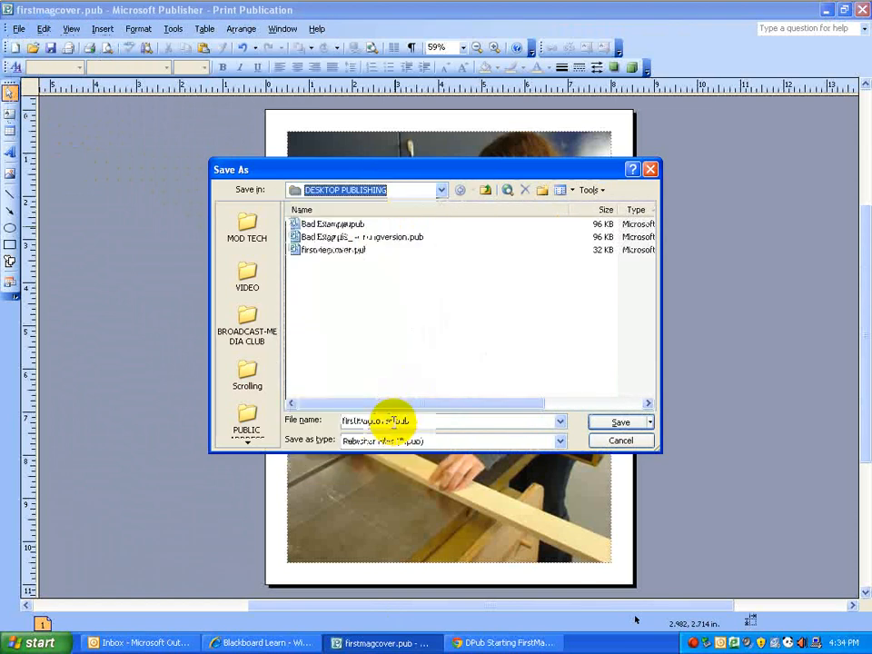
pyautogui.click(327, 251)
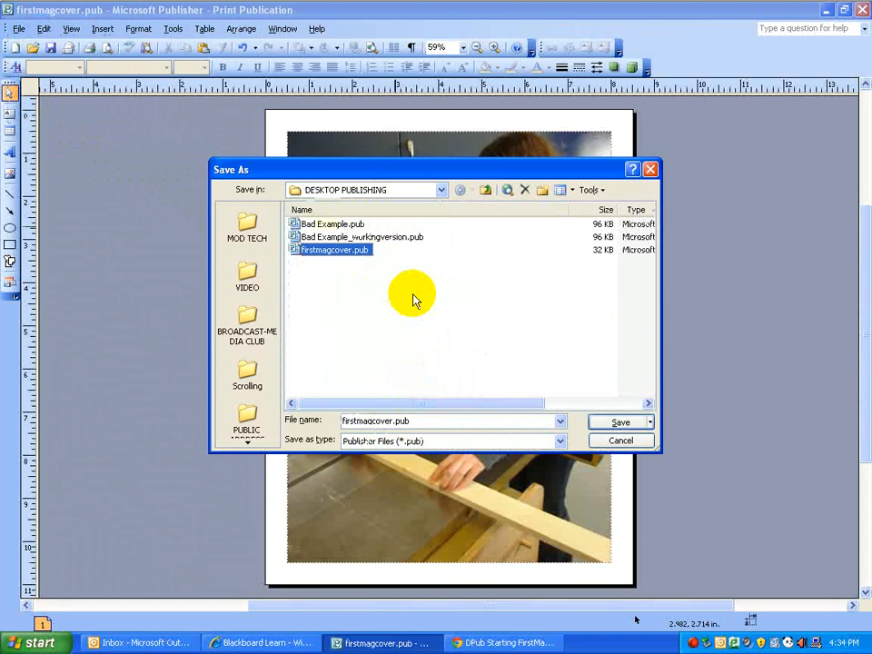
pyautogui.click(615, 447)
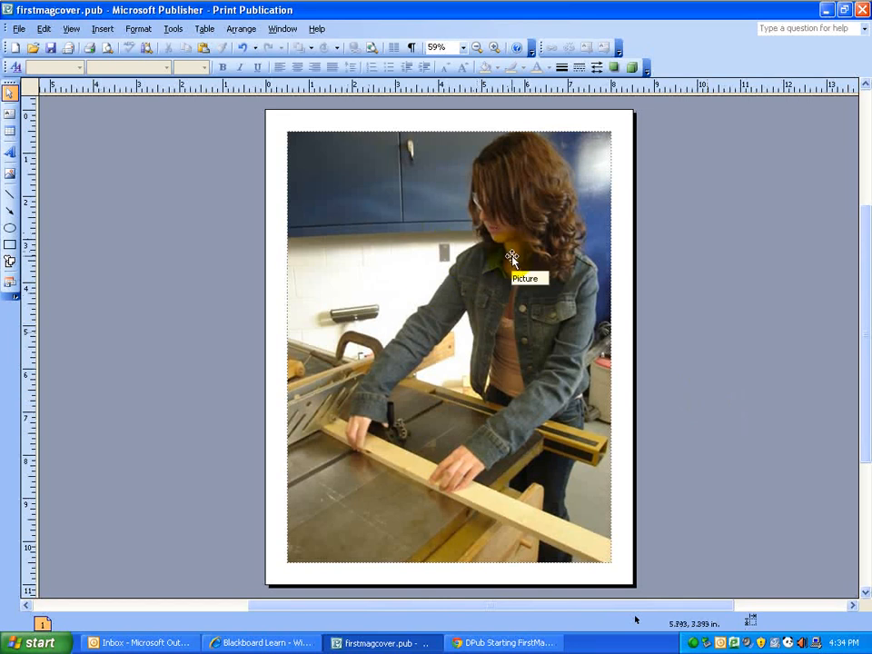
# Switch to Blackboard Learn, open the attached CreatingFirstMagCover.doc and go to the sample magazine cover beside instruction 7.
pyautogui.click(269, 642)
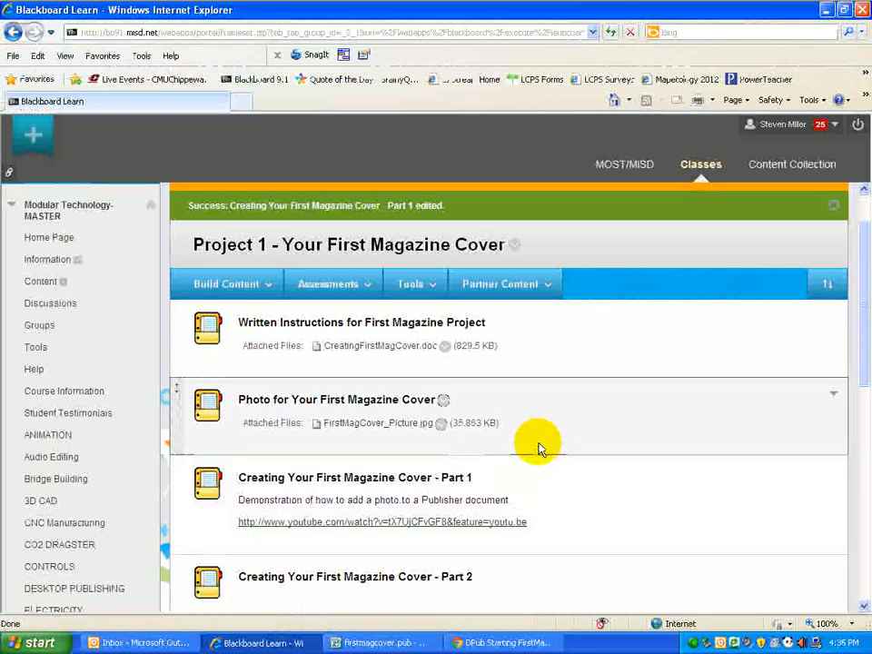
pyautogui.scroll(-1, 538, 446)
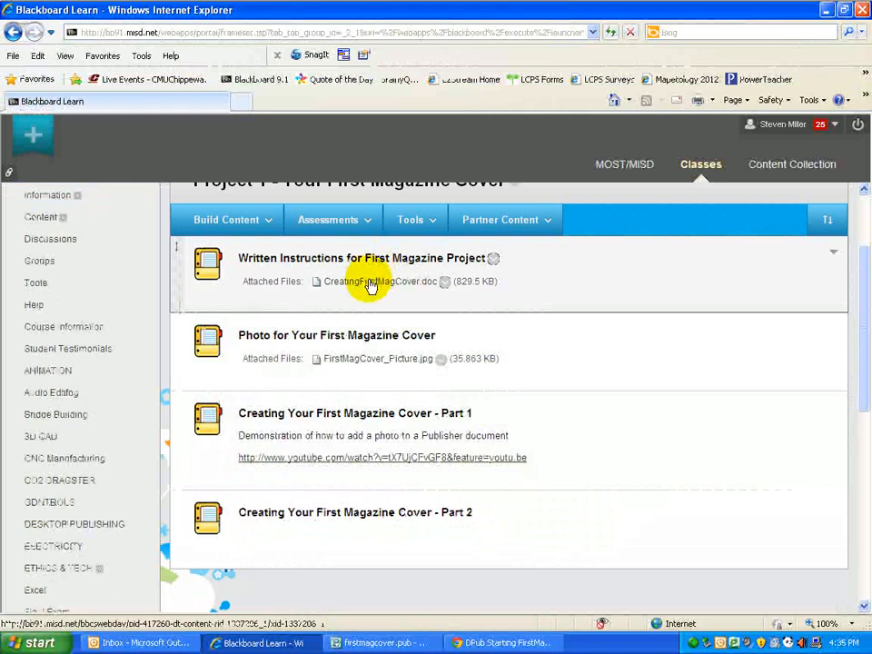
pyautogui.click(371, 284)
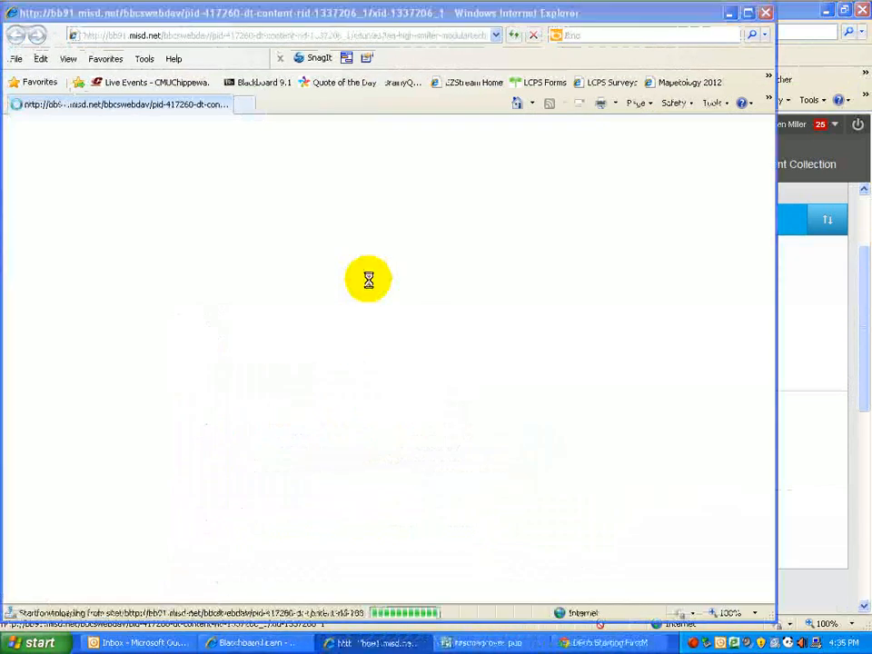
pyautogui.click(414, 335)
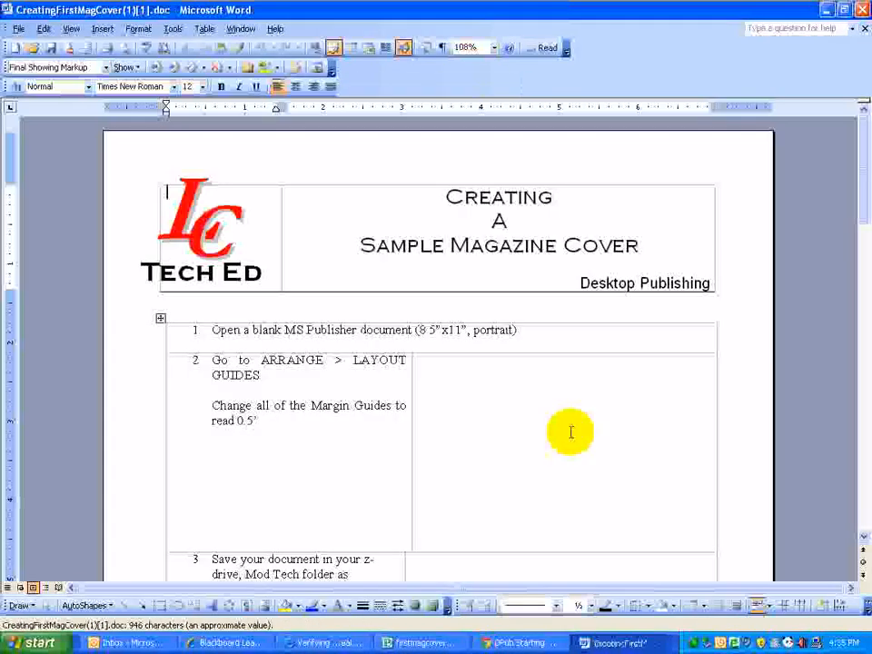
pyautogui.scroll(-7, 571, 432)
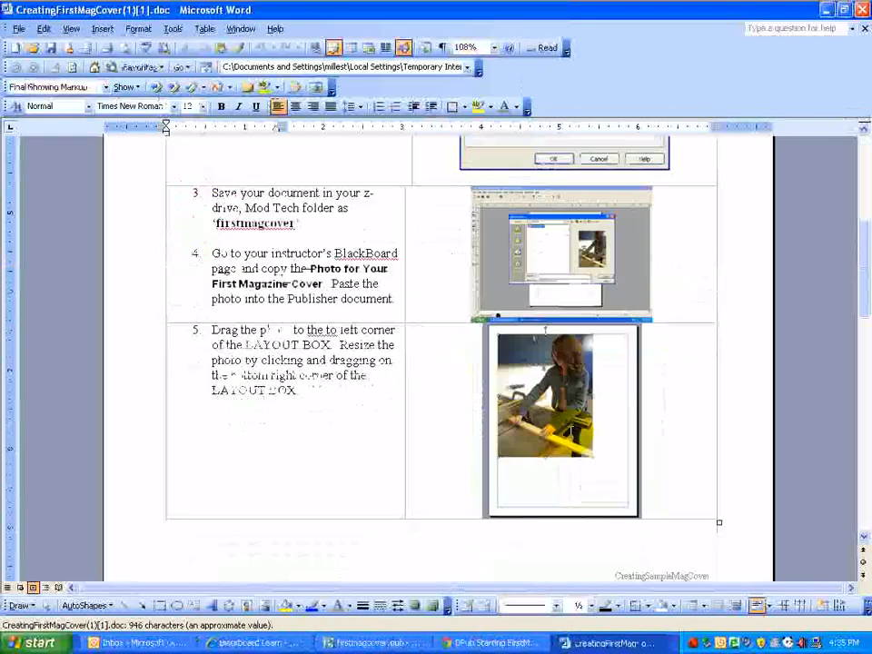
pyautogui.scroll(-8, 571, 432)
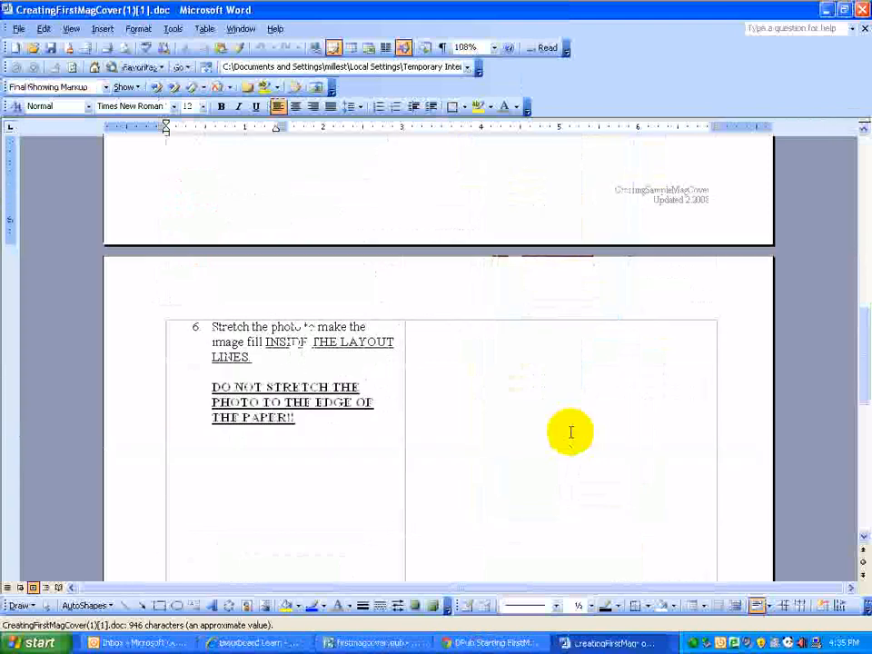
pyautogui.scroll(-5, 571, 432)
pyautogui.scroll(-2, 570, 432)
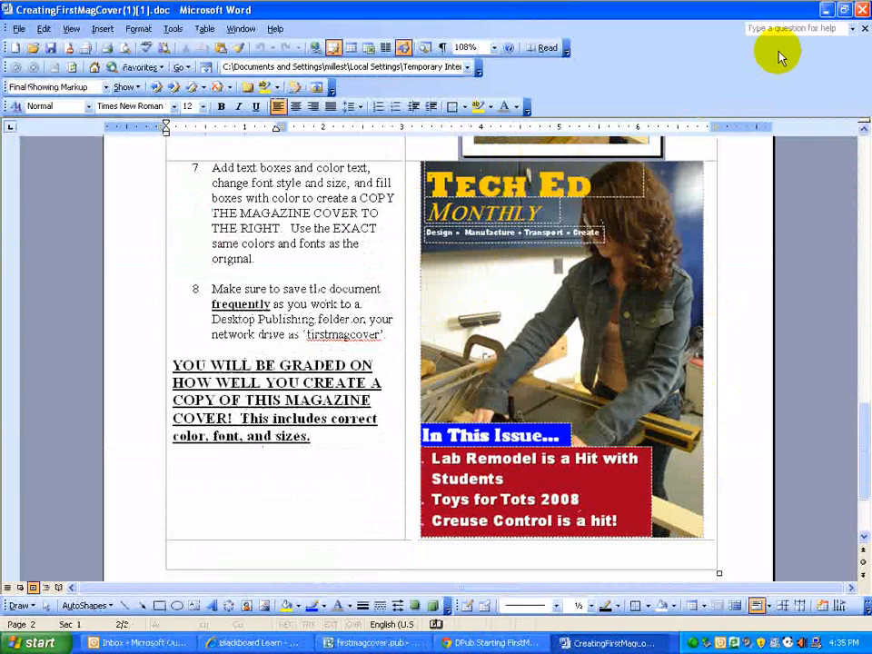
pyautogui.click(843, 12)
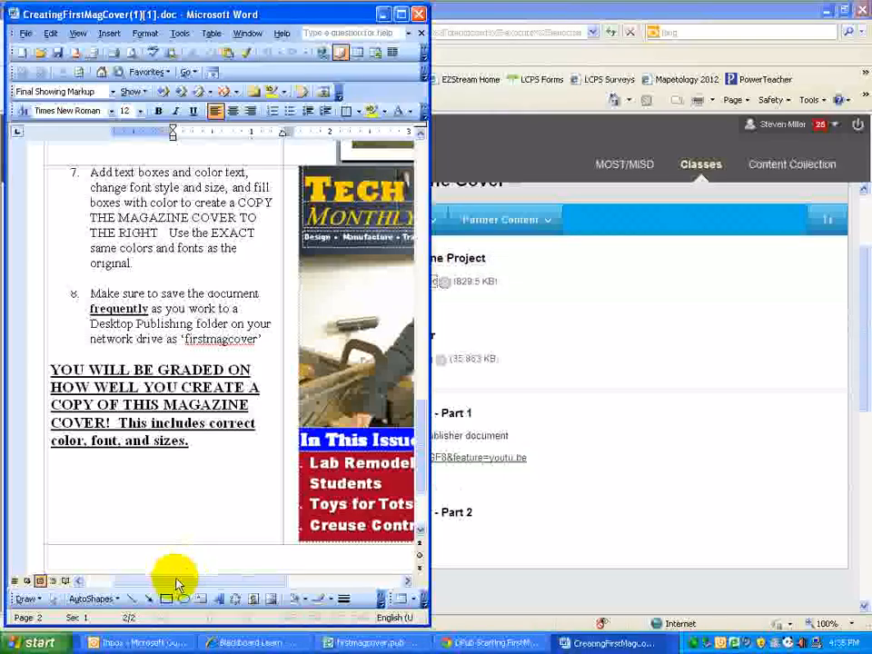
pyautogui.click(232, 580)
pyautogui.moveTo(255, 581); pyautogui.dragTo(280, 582)
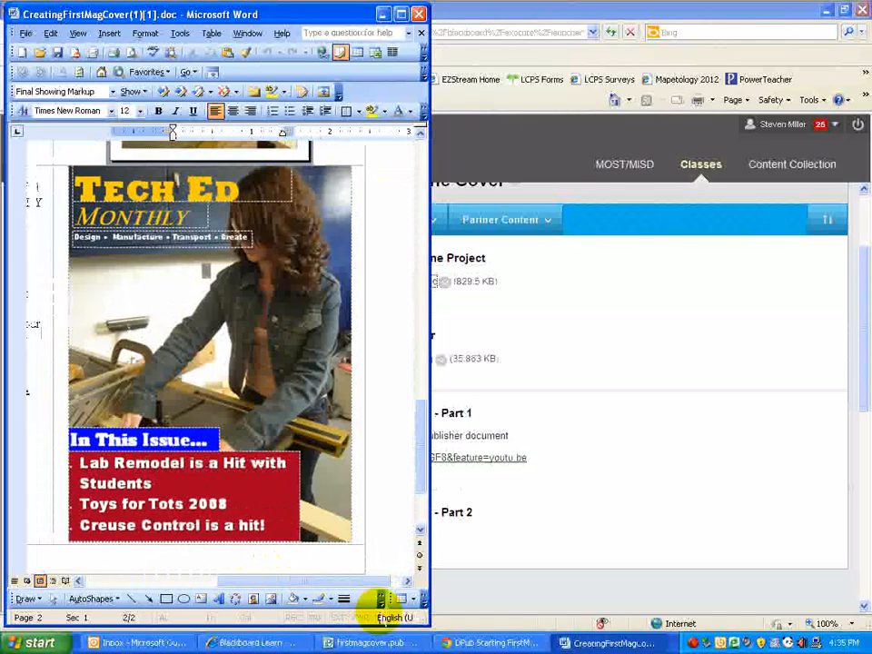
pyautogui.click(400, 16)
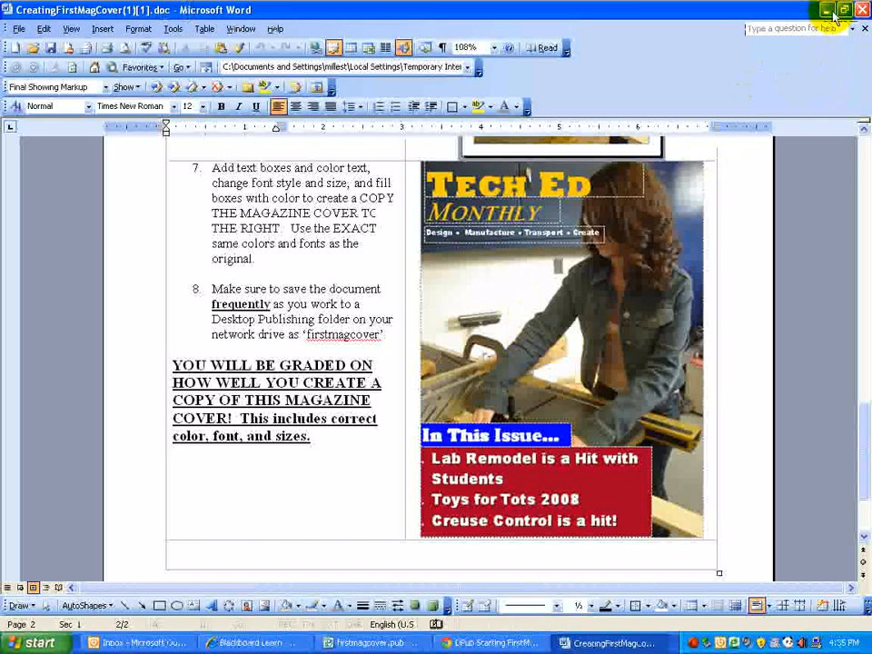
# Shrink the Word instructions window to the left half of the screen with the whole sample cover in view.
pyautogui.moveTo(828, 15)
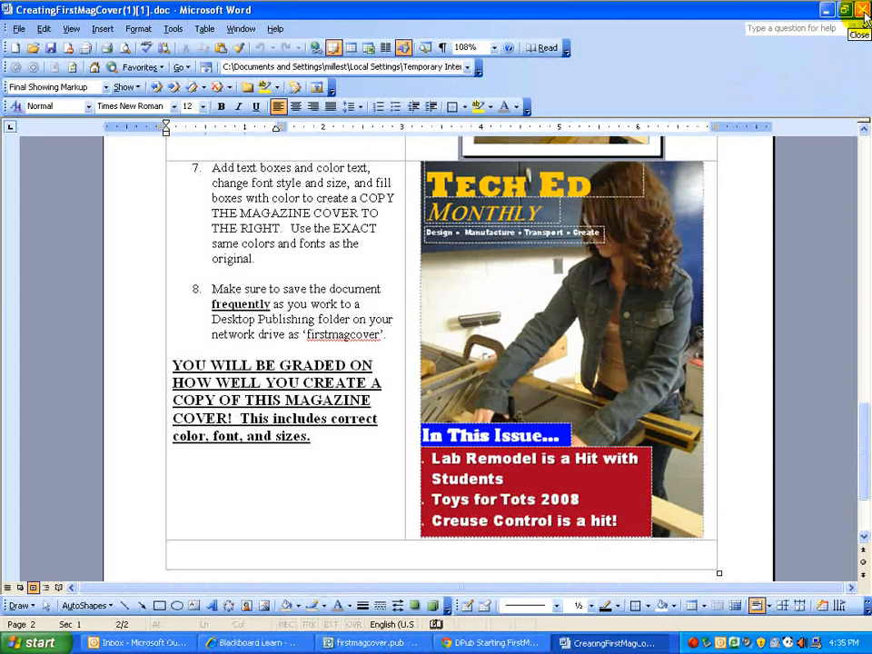
pyautogui.click(846, 15)
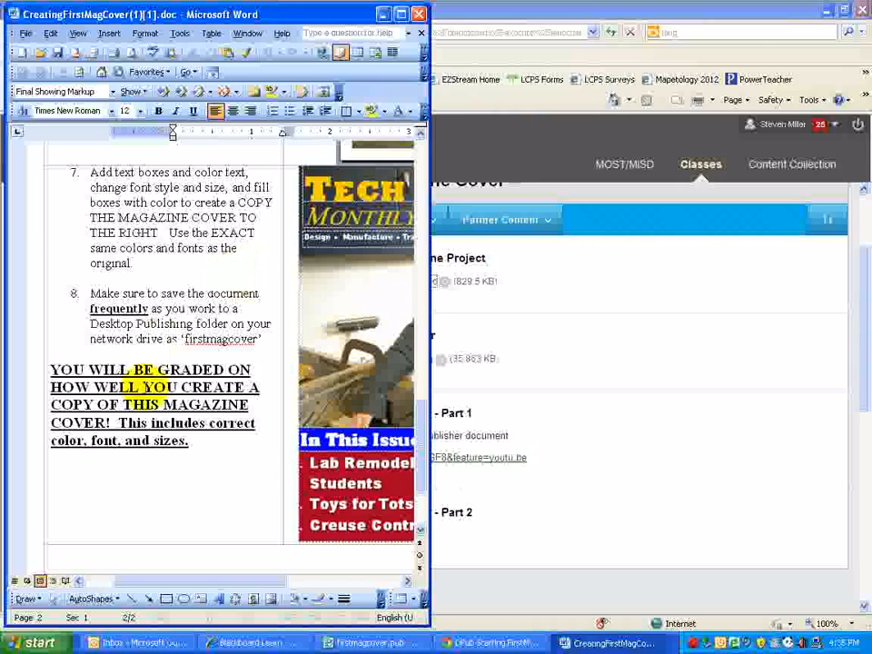
pyautogui.moveTo(371, 17); pyautogui.dragTo(429, 22)
pyautogui.moveTo(474, 626); pyautogui.dragTo(432, 603)
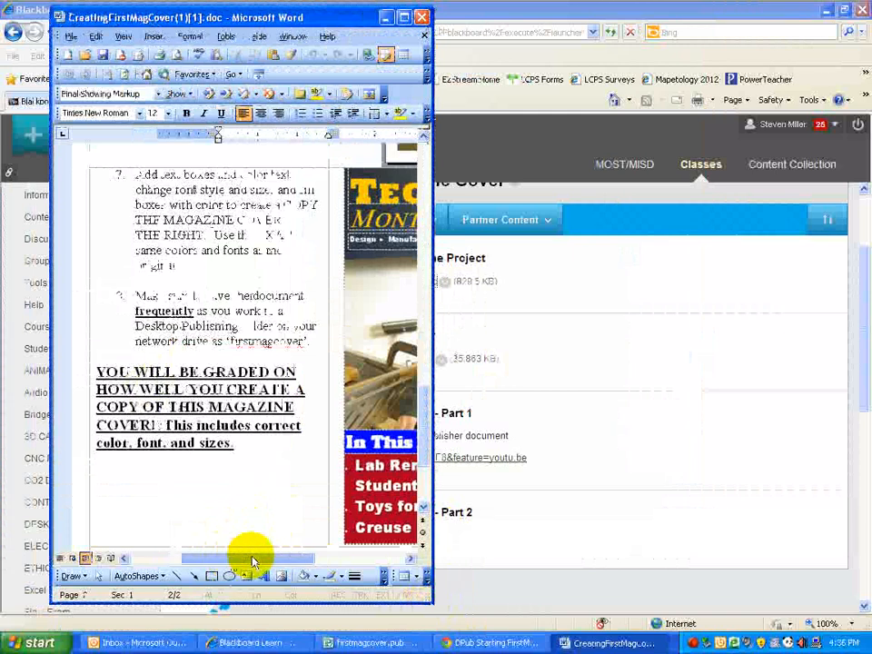
pyautogui.moveTo(252, 560); pyautogui.dragTo(325, 562)
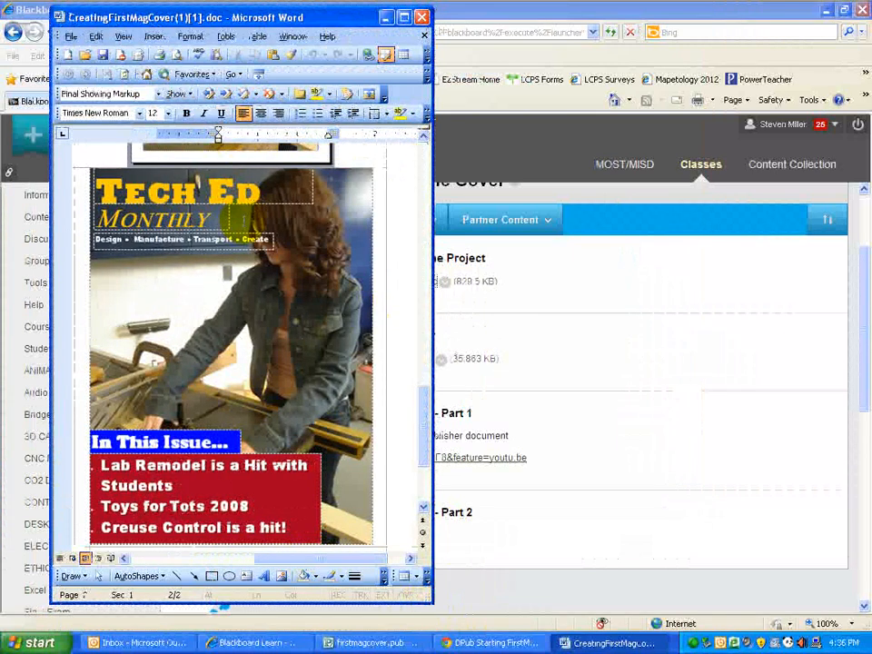
pyautogui.moveTo(197, 17); pyautogui.dragTo(156, 22)
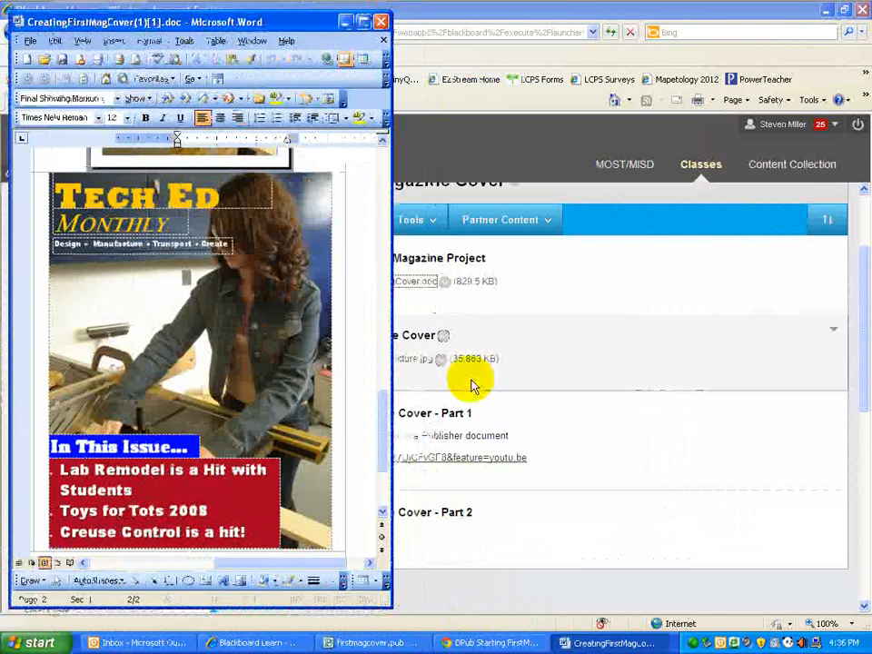
# Switch to Publisher and arrange the firstmagcover.pub window beside the Word sample with its cover page in view.
pyautogui.click(372, 644)
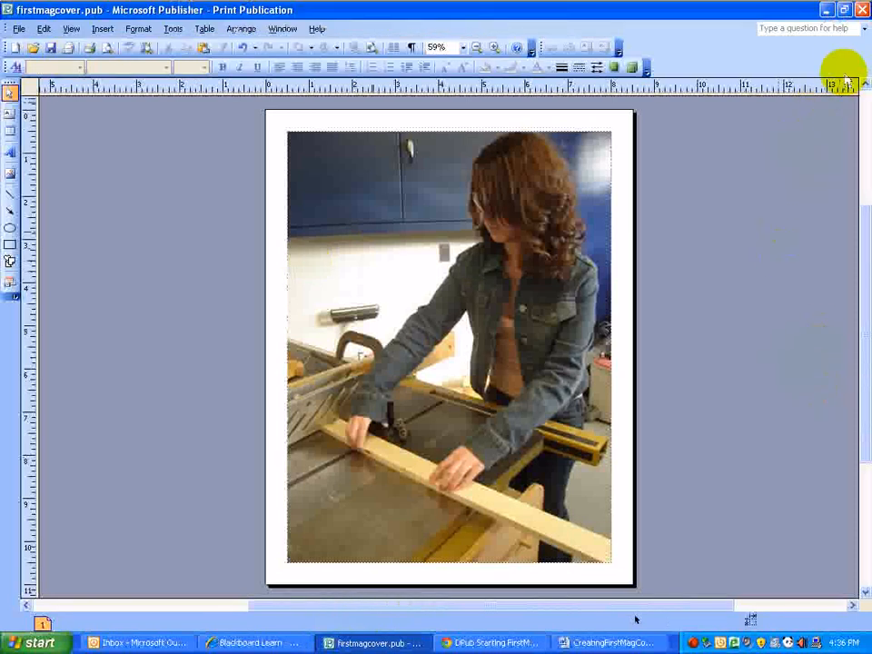
pyautogui.click(844, 10)
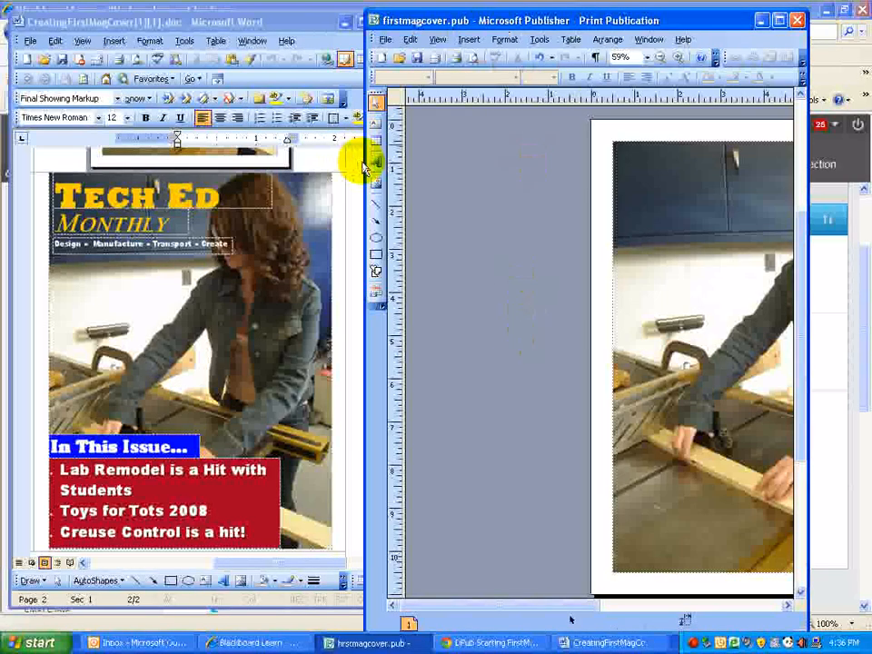
pyautogui.moveTo(363, 162); pyautogui.dragTo(379, 136)
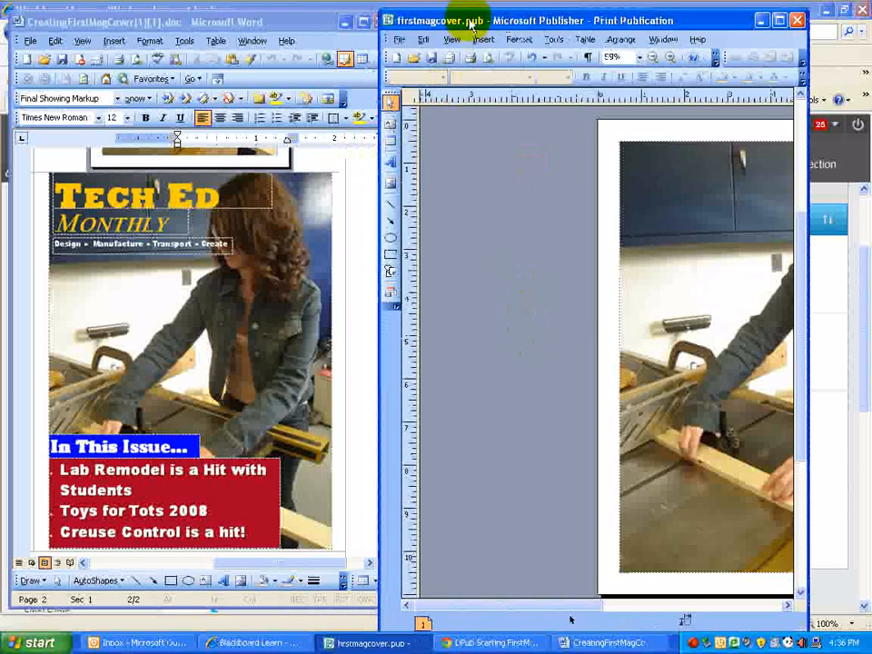
pyautogui.moveTo(516, 20); pyautogui.dragTo(564, 17)
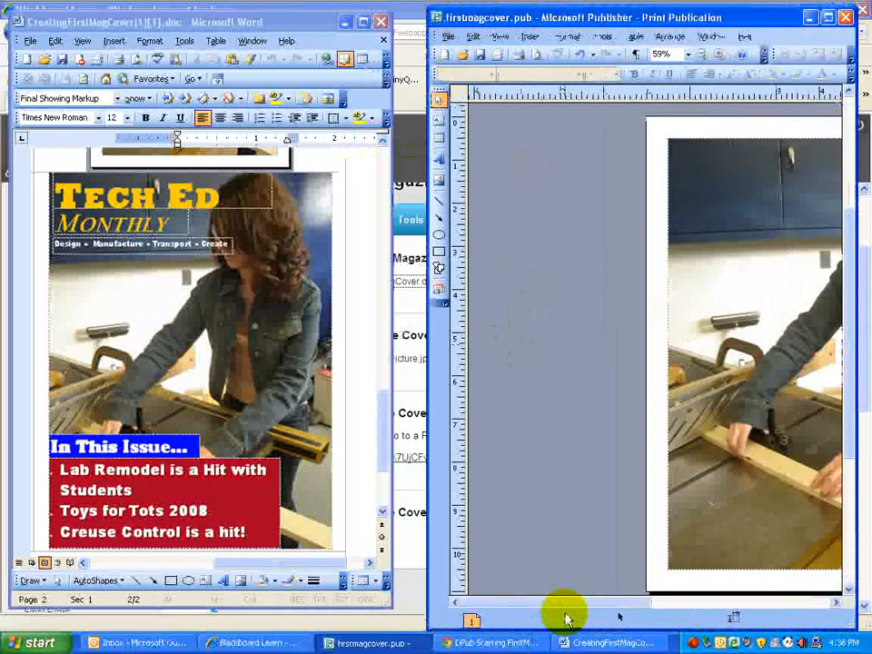
pyautogui.moveTo(567, 609); pyautogui.dragTo(642, 610)
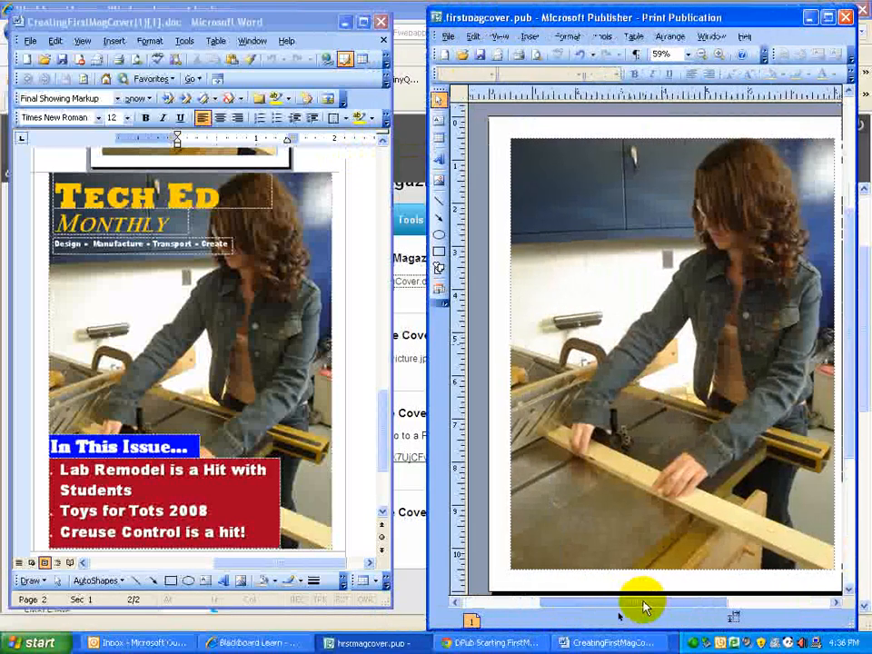
# Set the firstmagcover.pub zoom to 50% so the entire page fits in the reduced window.
pyautogui.click(713, 57)
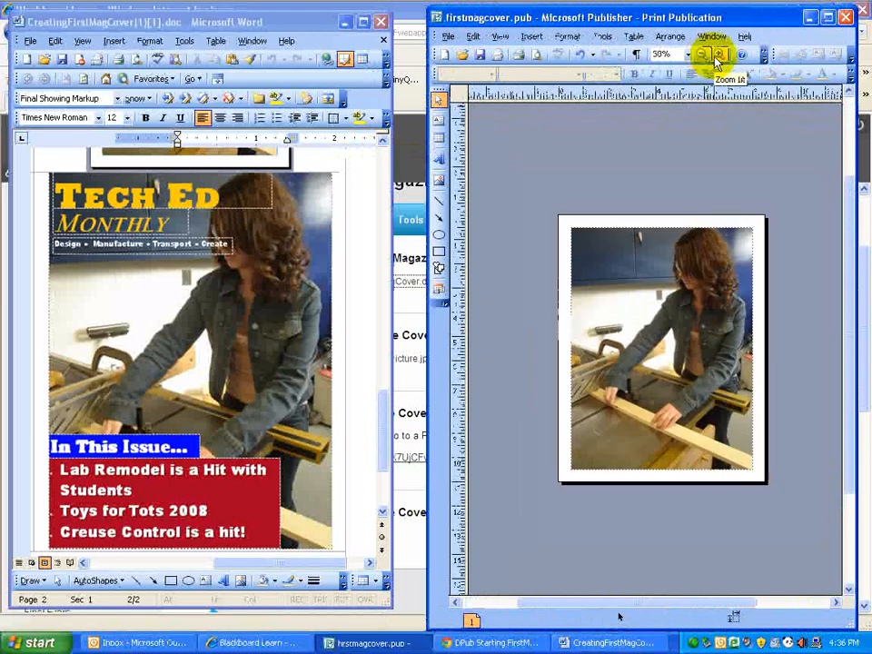
pyautogui.click(720, 57)
pyautogui.click(719, 57)
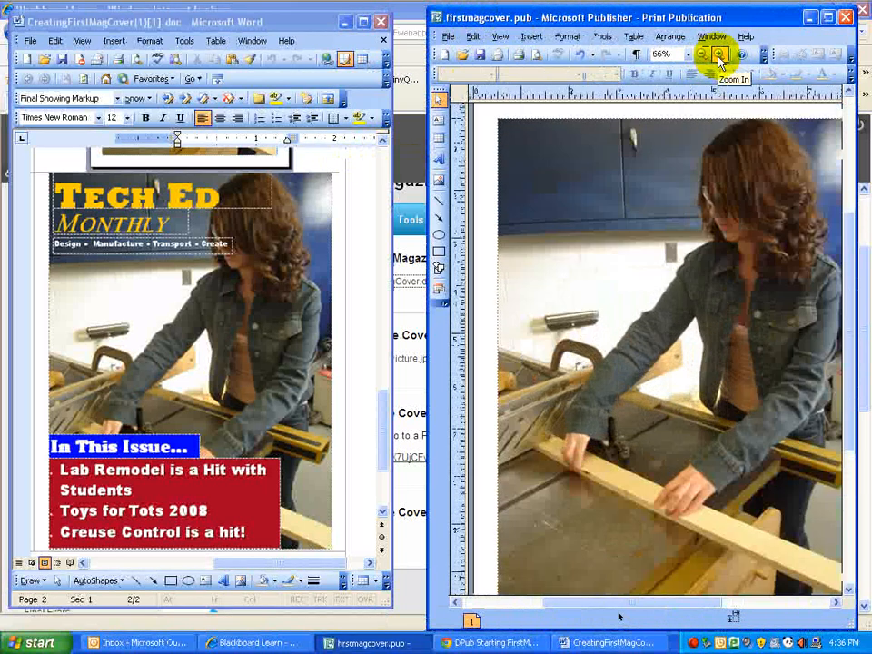
pyautogui.moveTo(619, 608); pyautogui.dragTo(629, 608)
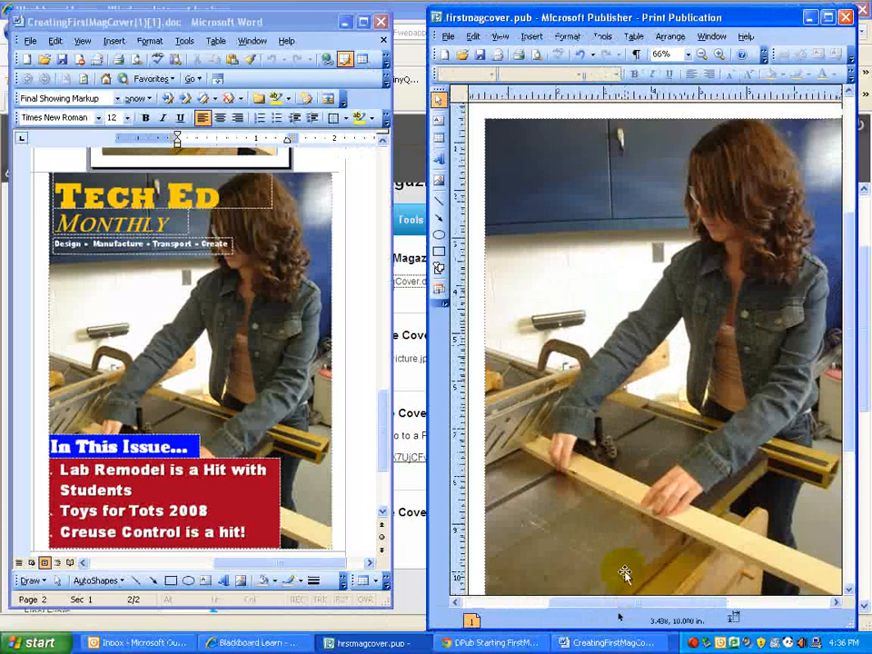
pyautogui.click(704, 56)
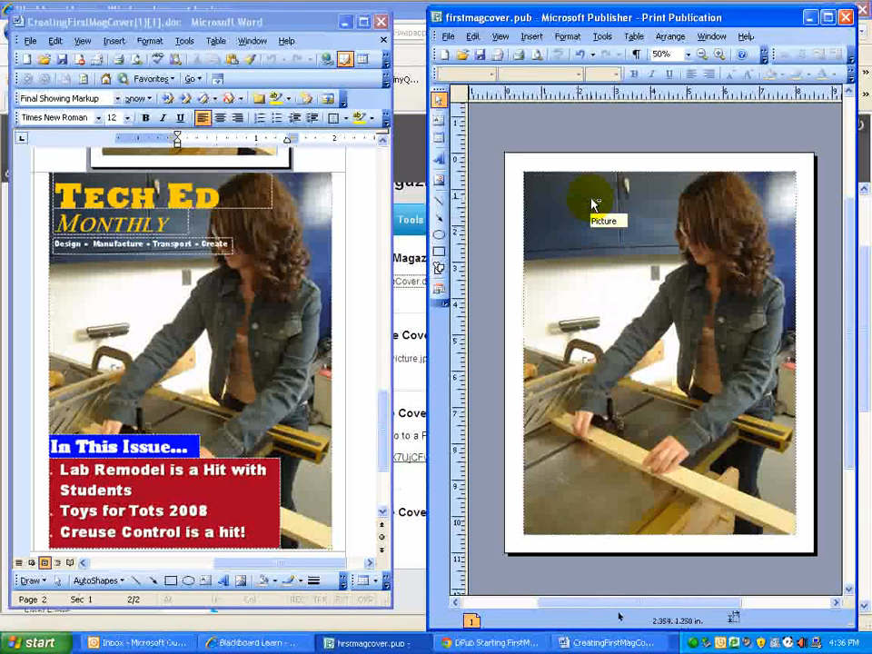
pyautogui.scroll(-4, 592, 203)
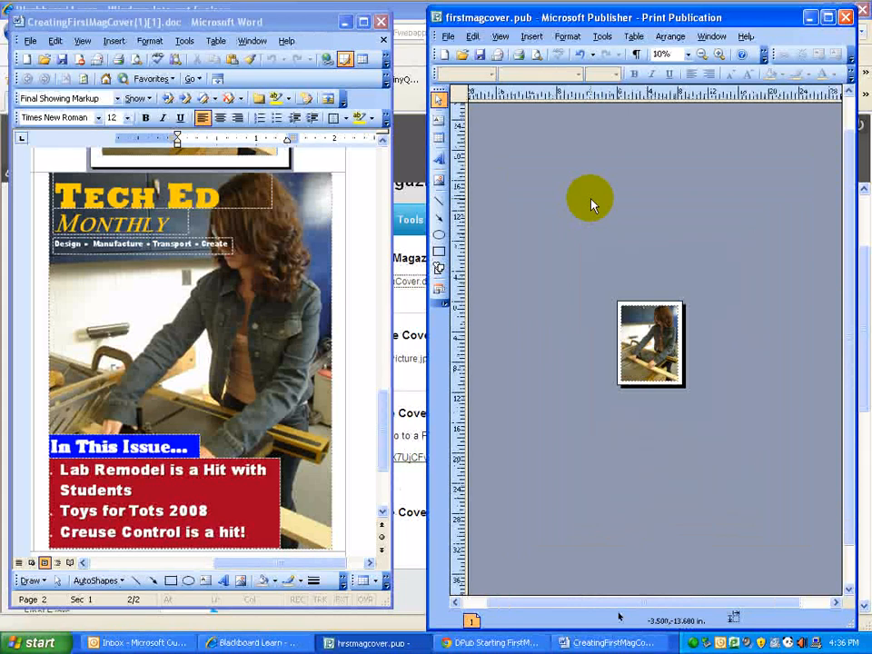
pyautogui.scroll(4, 591, 204)
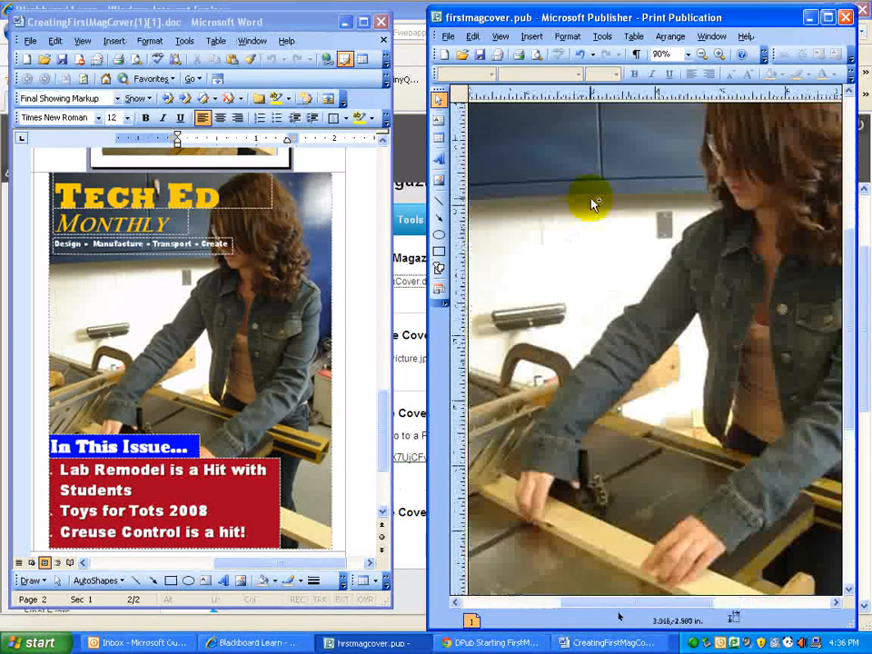
pyautogui.scroll(-2, 591, 203)
pyautogui.scroll(1, 592, 202)
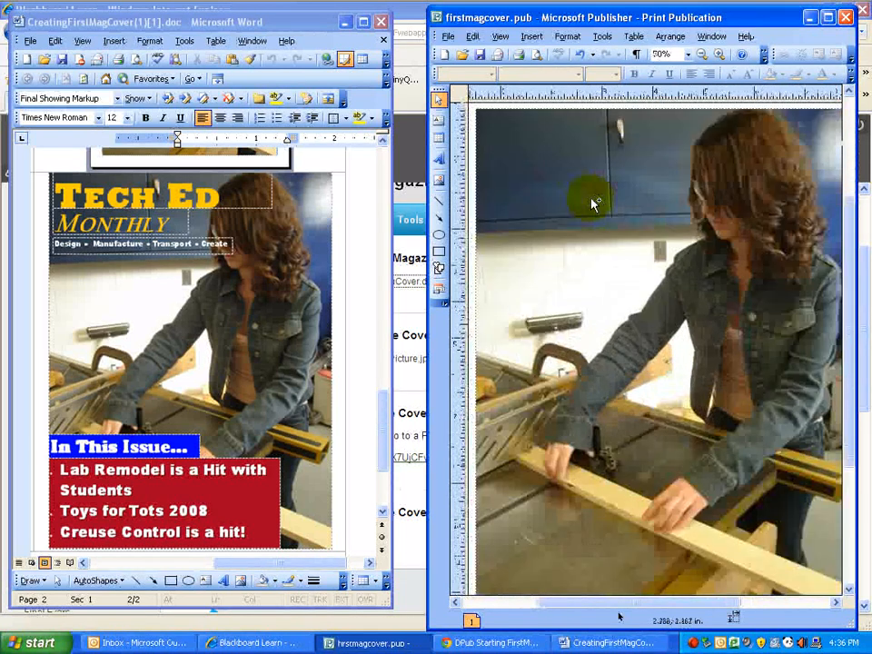
pyautogui.scroll(-1, 592, 202)
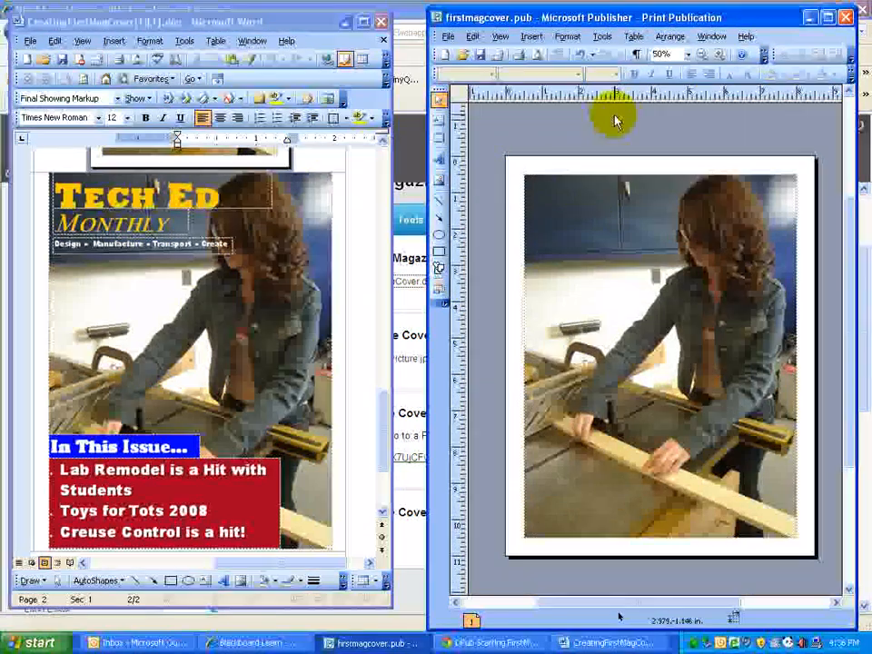
# Draw a text box about 3.4 by 0.4 in above the cover page, enter TECH ED, and enlarge the text to 72 pt.
pyautogui.click(440, 123)
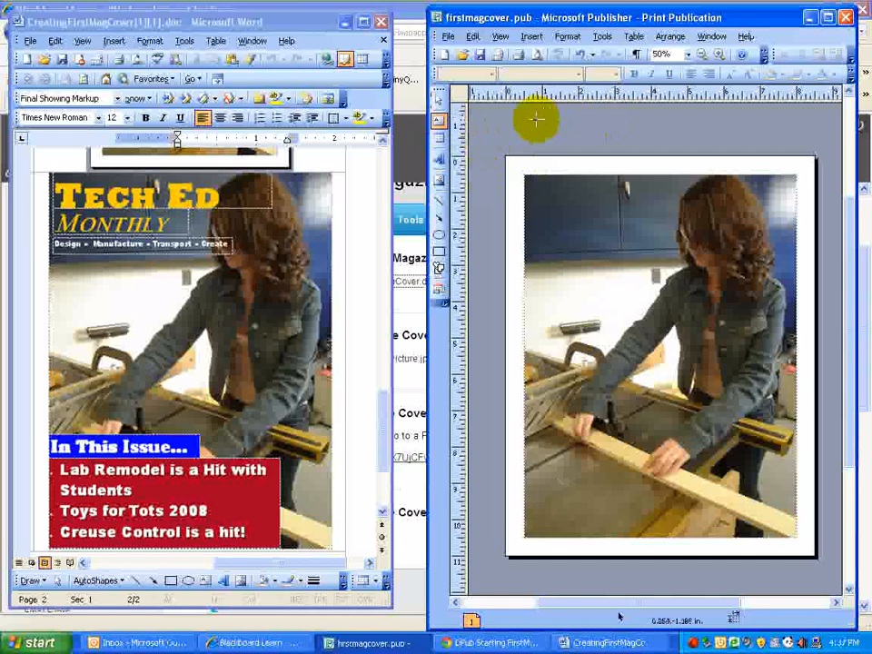
pyautogui.moveTo(523, 129); pyautogui.dragTo(648, 144)
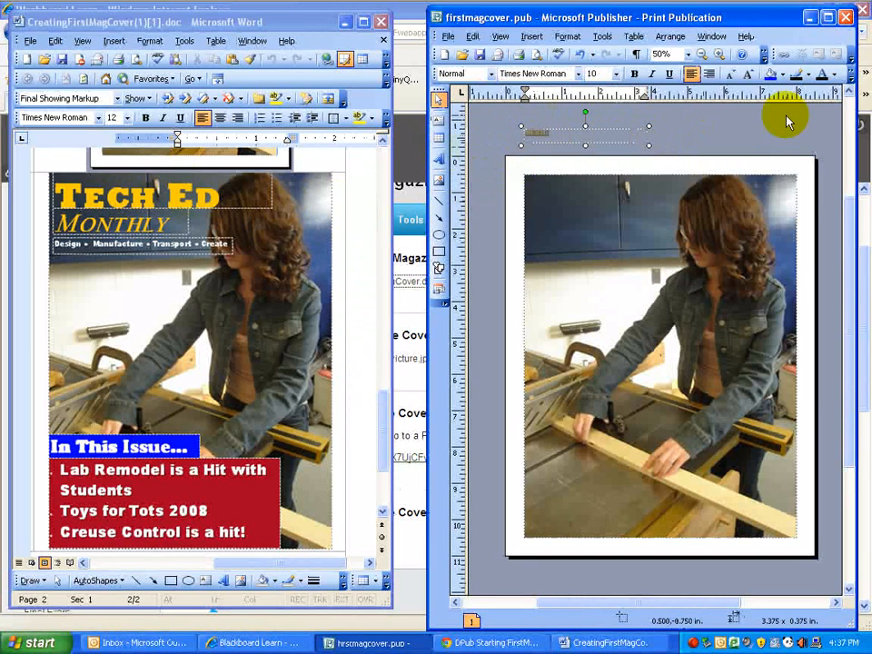
pyautogui.click(748, 76)
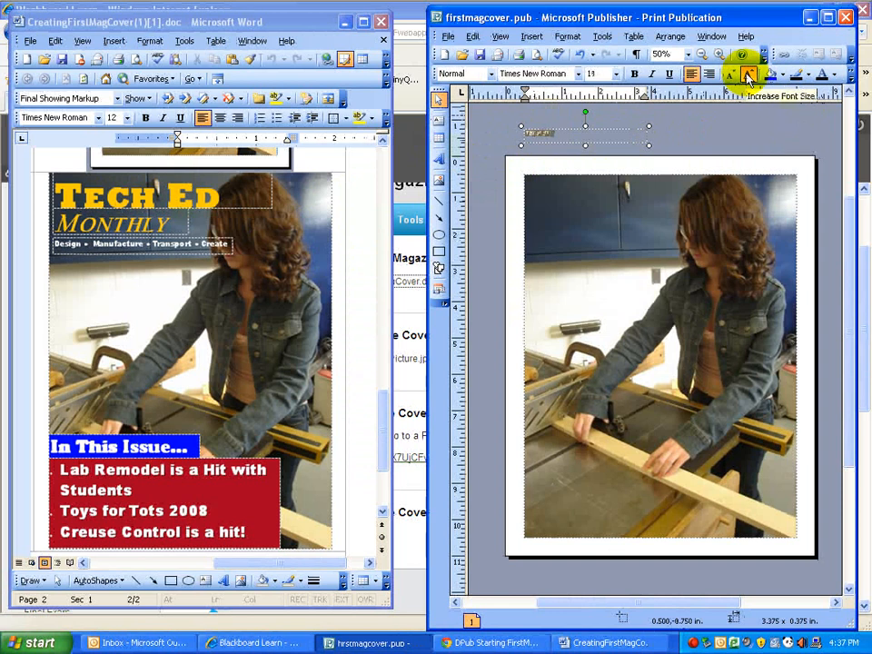
pyautogui.click(748, 76)
pyautogui.click(748, 76)
pyautogui.click(747, 76)
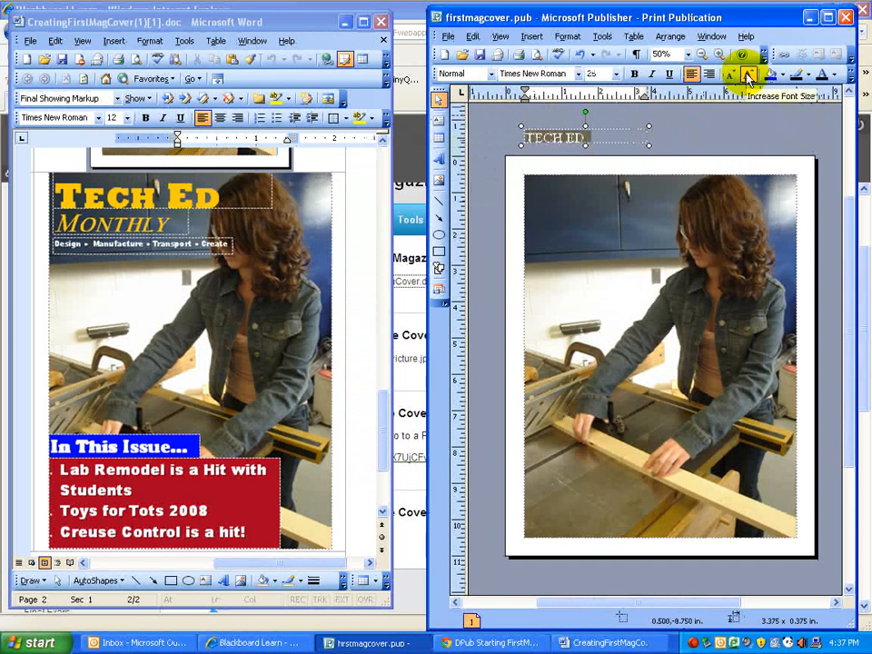
pyautogui.click(747, 76)
pyautogui.click(748, 76)
pyautogui.click(748, 76)
pyautogui.click(748, 76)
pyautogui.click(747, 76)
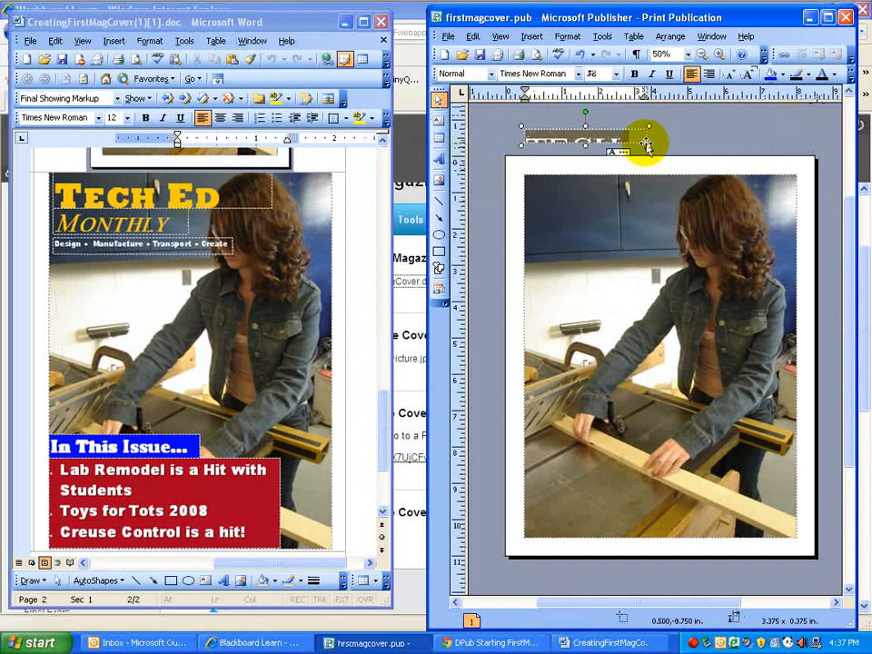
# Enlarge the TECH ED text box to about 4.5 by 1.25 in so the whole title fits.
pyautogui.moveTo(648, 143); pyautogui.dragTo(525, 150)
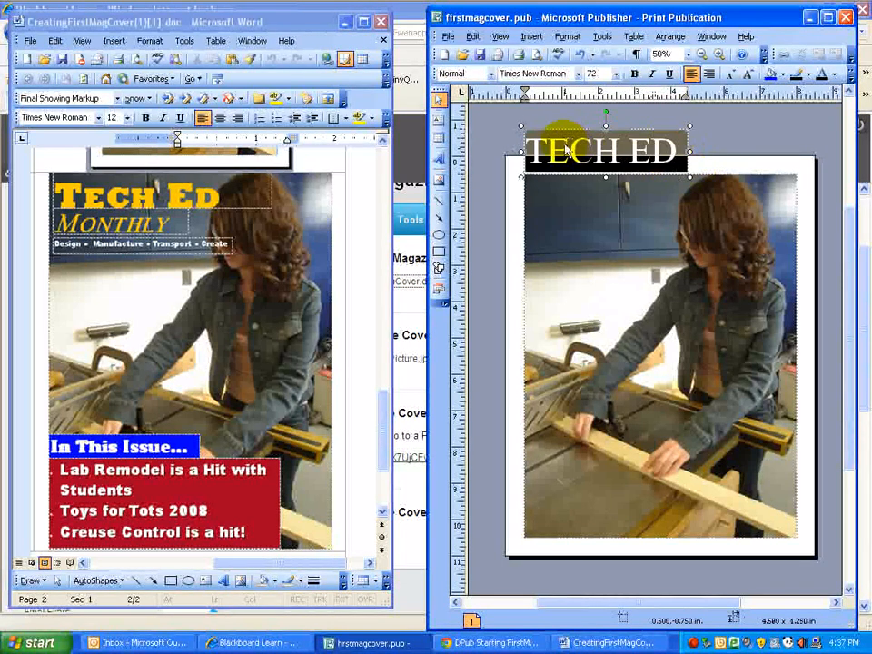
pyautogui.click(615, 73)
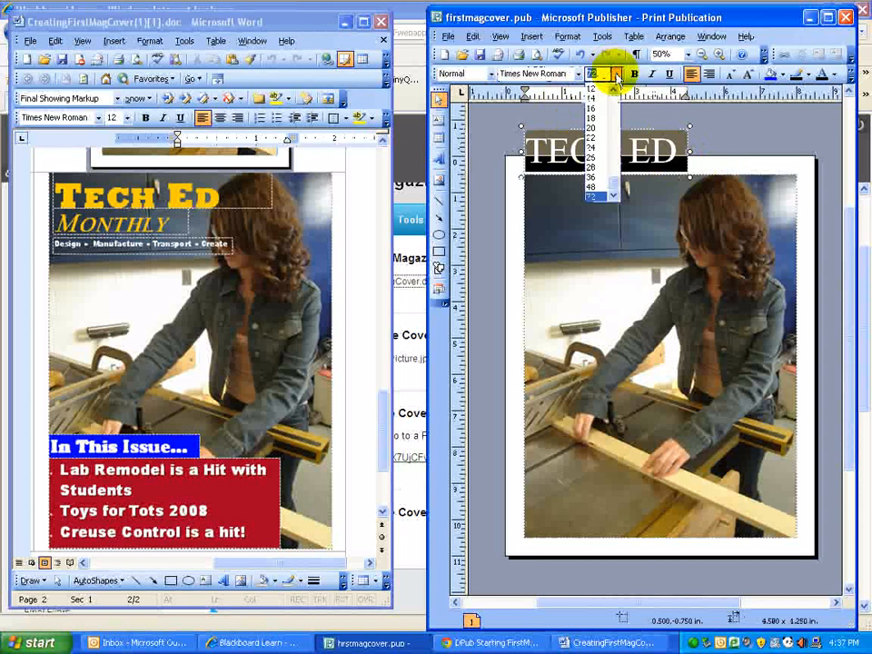
pyautogui.click(614, 73)
# Move the TECH ED text box up into the empty scratch area, clear of the cover page.
pyautogui.click(706, 127)
pyautogui.click(649, 145)
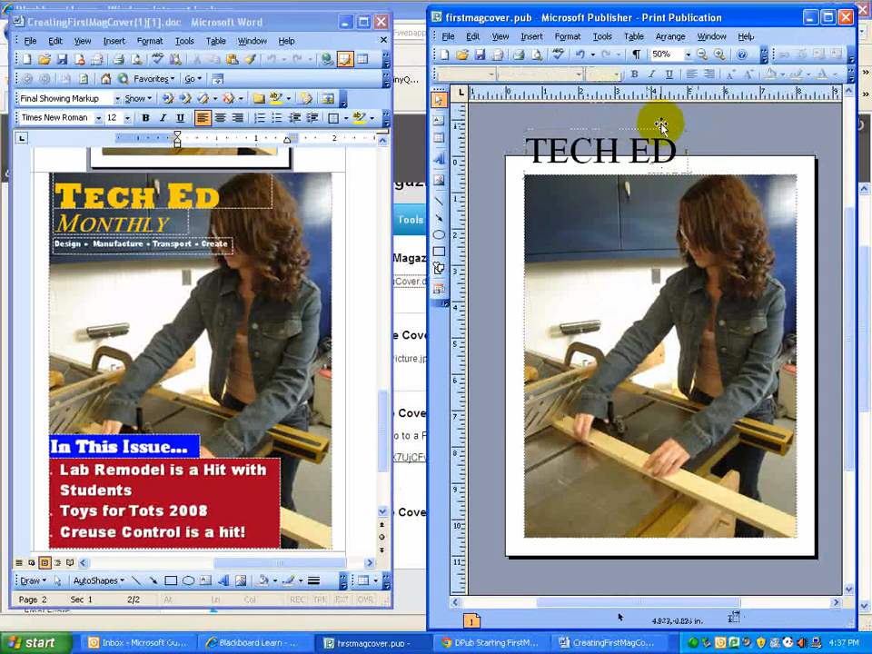
pyautogui.moveTo(649, 133); pyautogui.dragTo(649, 117)
pyautogui.moveTo(850, 223); pyautogui.dragTo(818, 194)
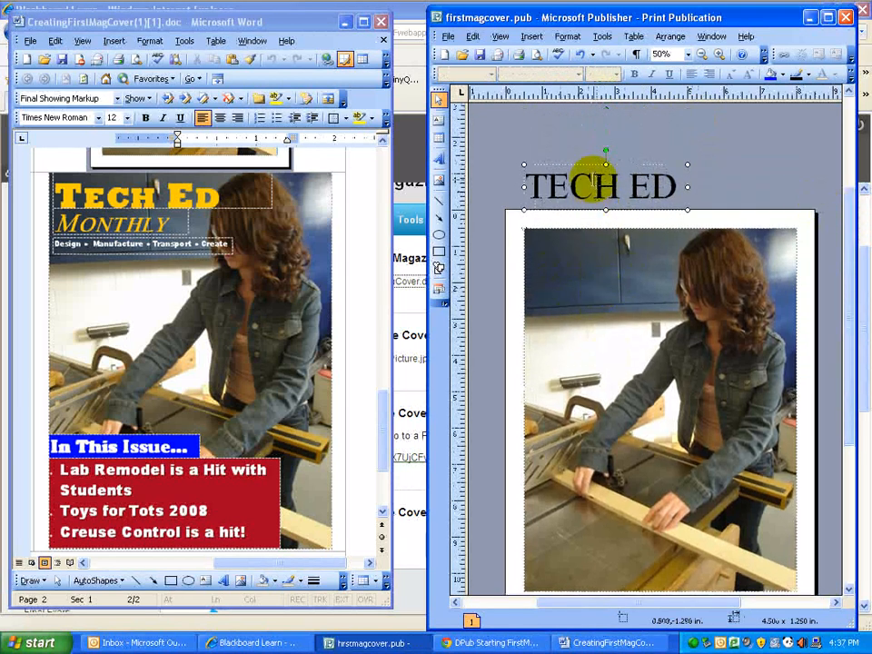
pyautogui.moveTo(592, 162); pyautogui.dragTo(588, 133)
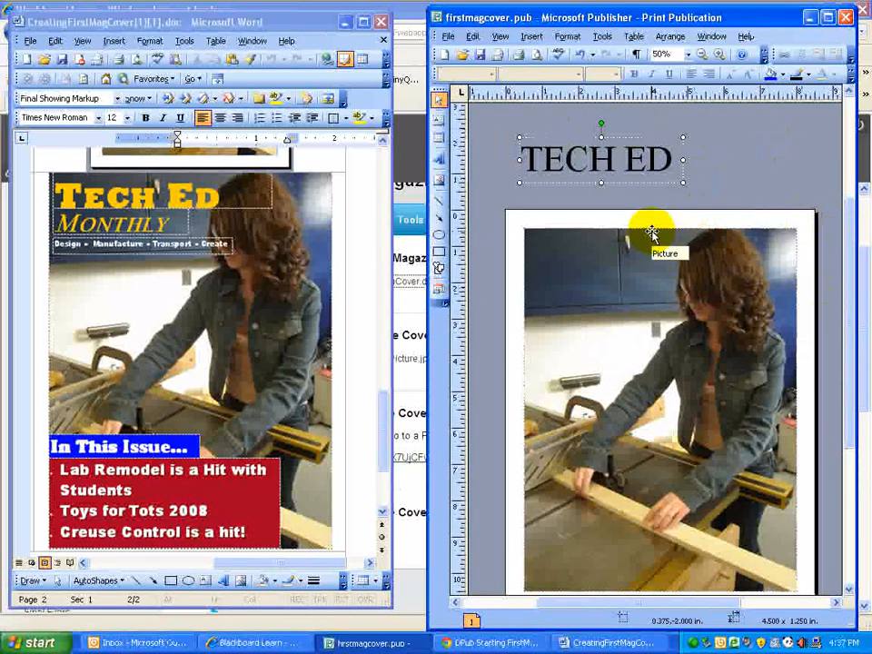
# Set the font of the TECH ED title text to Copperplate Gothic Bold.
pyautogui.scroll(1, 651, 235)
pyautogui.scroll(1, 653, 234)
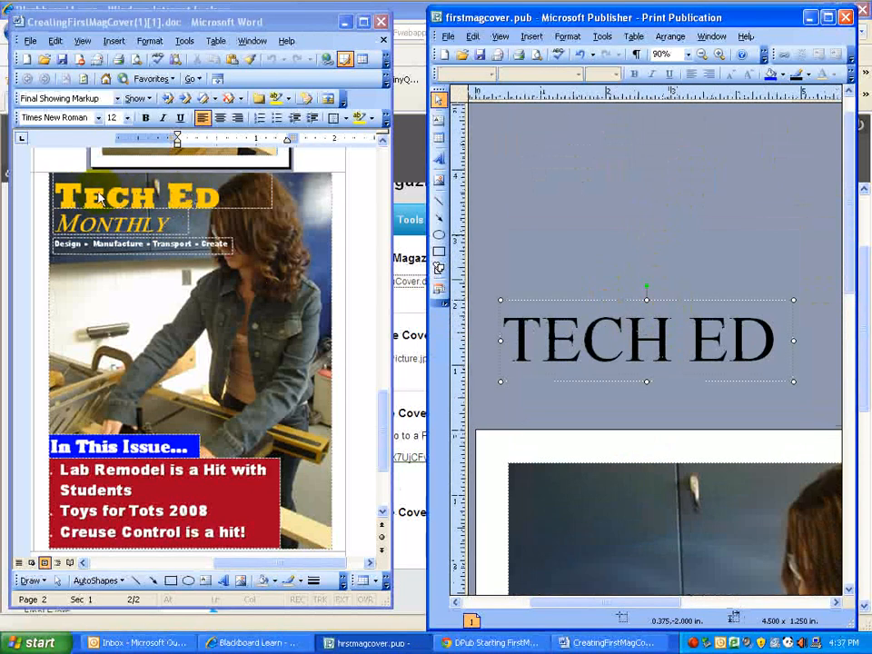
pyautogui.click(550, 254)
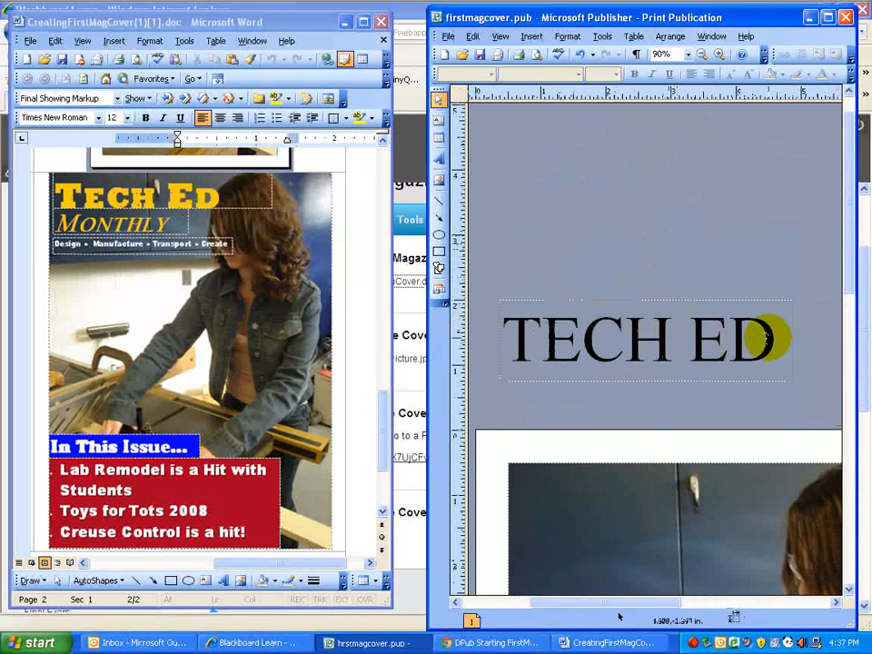
pyautogui.click(769, 341)
pyautogui.moveTo(768, 341); pyautogui.dragTo(564, 331)
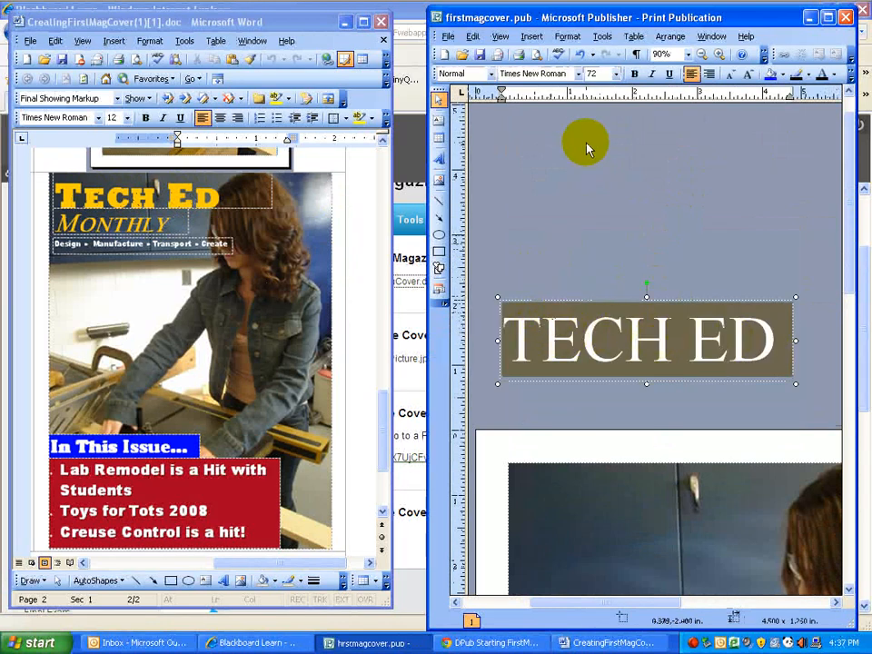
pyautogui.click(577, 74)
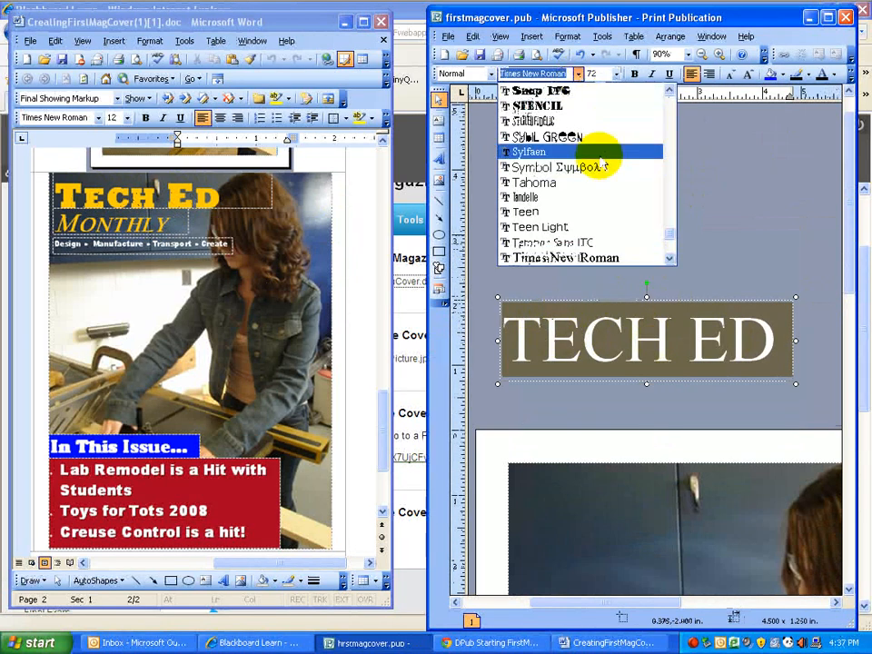
pyautogui.moveTo(672, 237); pyautogui.dragTo(674, 113)
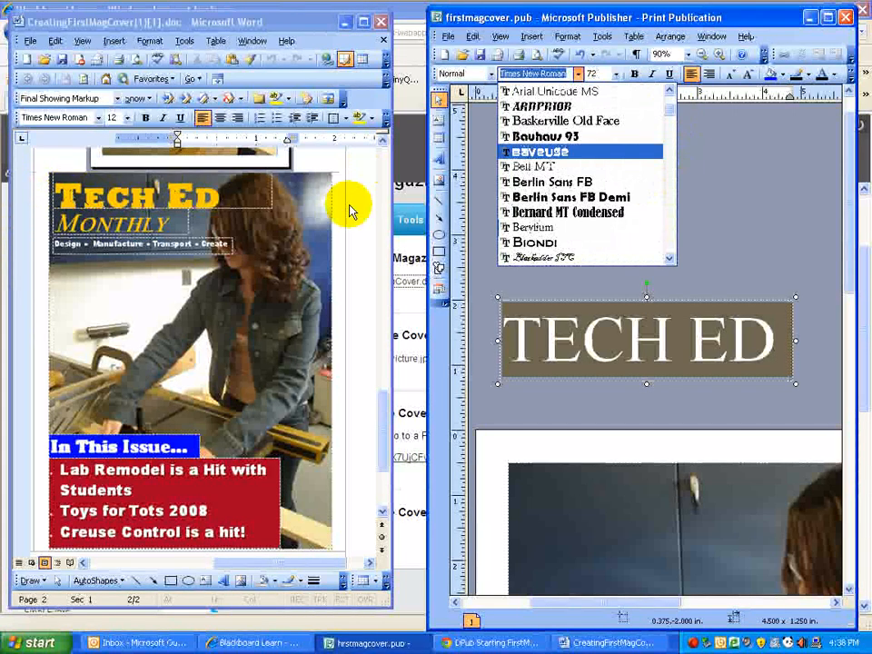
pyautogui.scroll(-2, 576, 218)
pyautogui.scroll(-4, 575, 218)
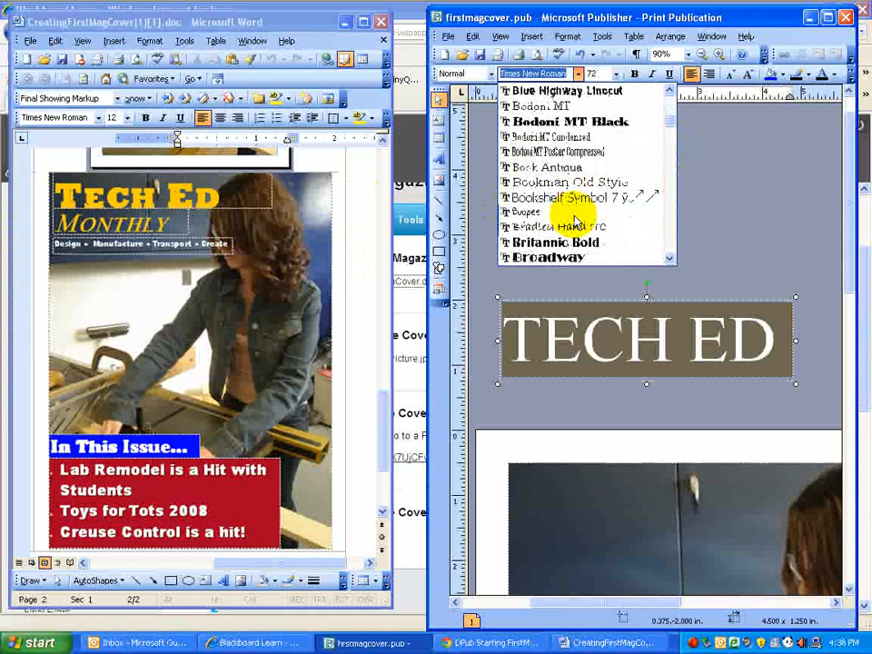
pyautogui.scroll(-4, 574, 219)
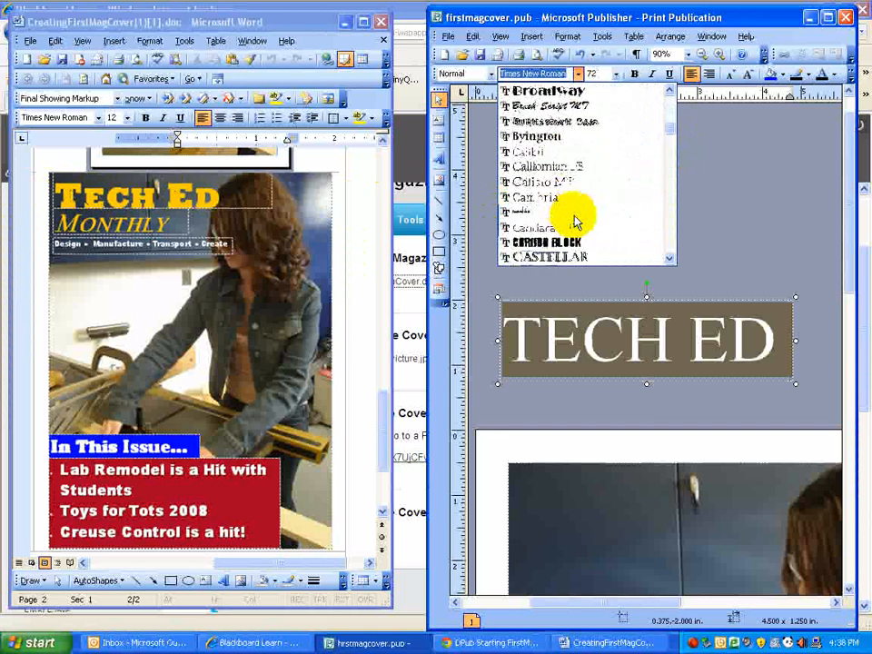
pyautogui.scroll(-3, 575, 219)
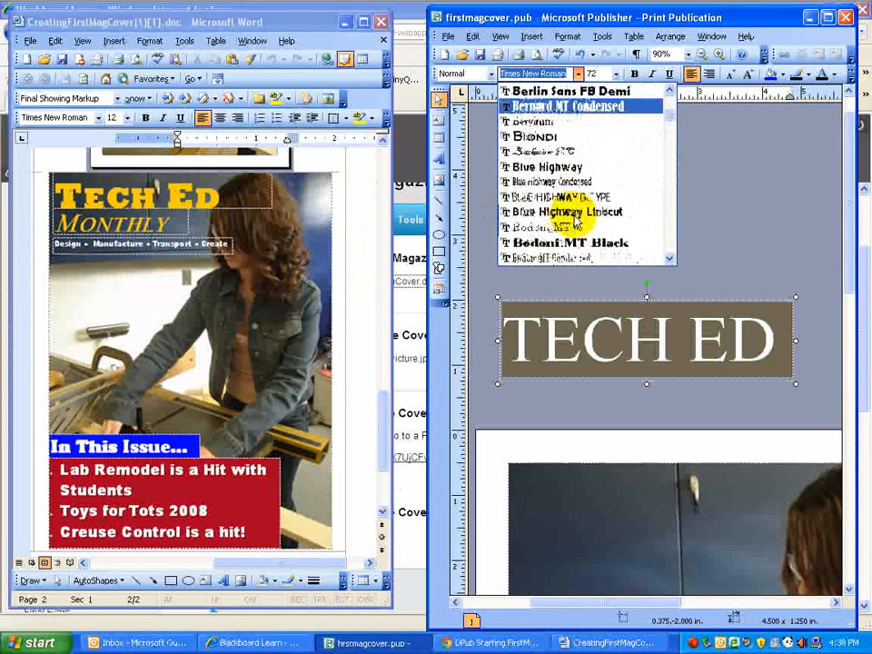
pyautogui.scroll(-7, 575, 218)
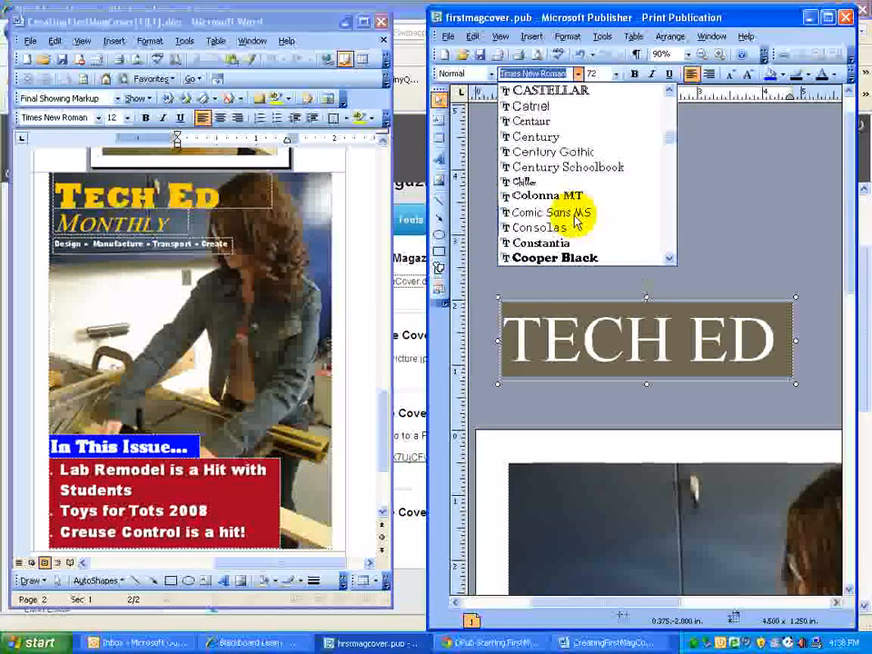
pyautogui.click(574, 213)
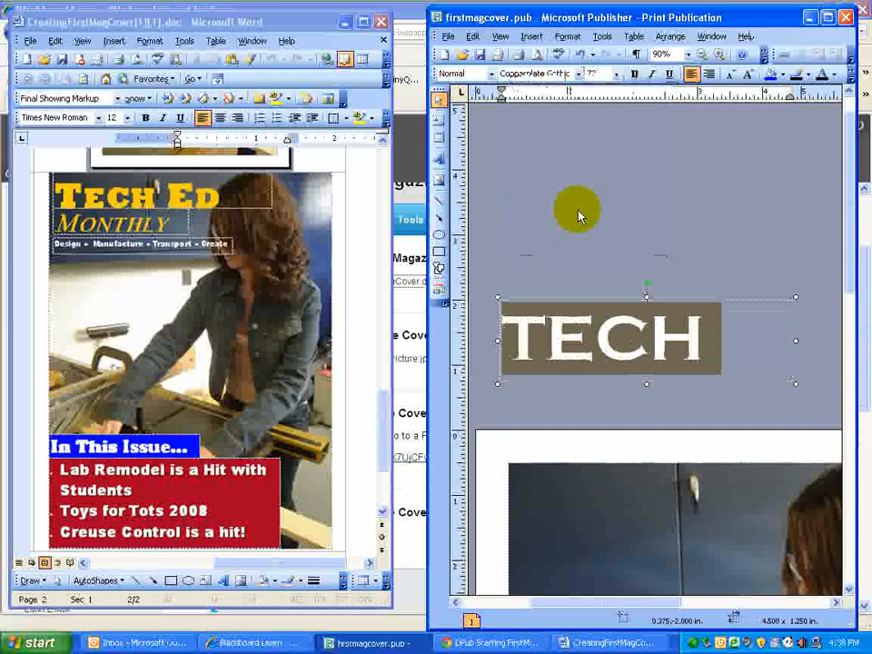
# Change the font of the TECH ED title text to Rockwell Extra Bold.
pyautogui.click(579, 76)
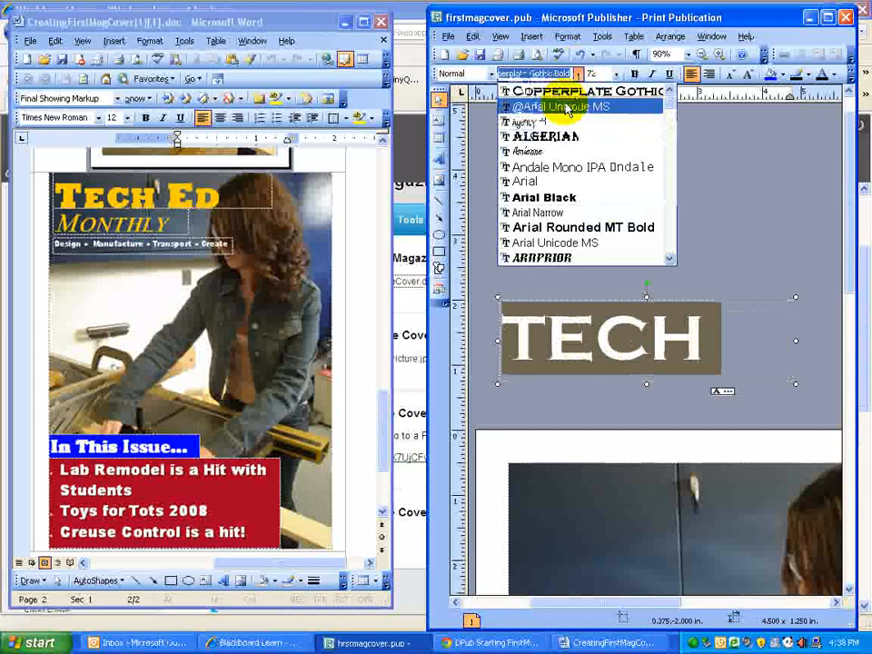
pyautogui.scroll(-8, 568, 182)
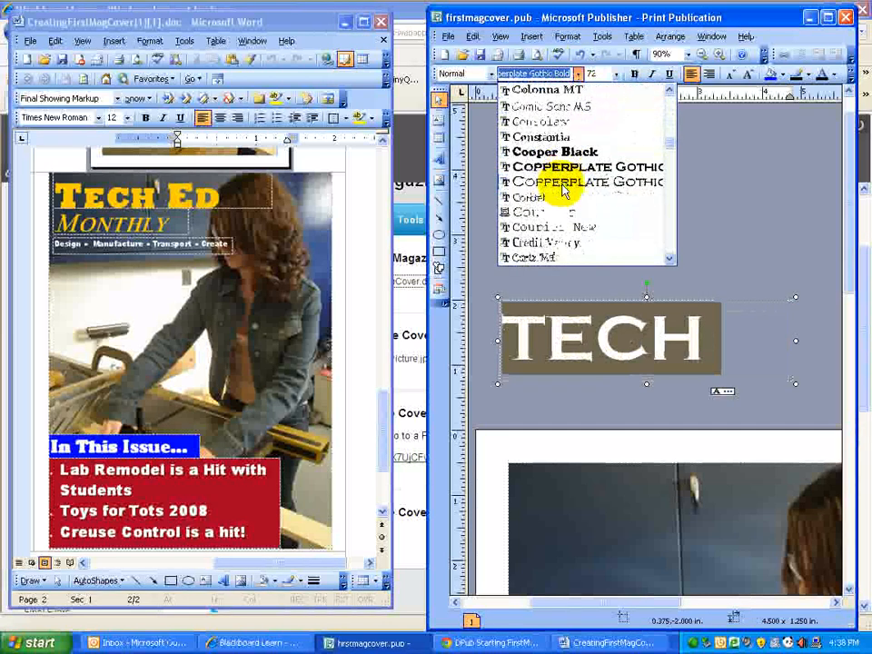
pyautogui.scroll(-8, 569, 173)
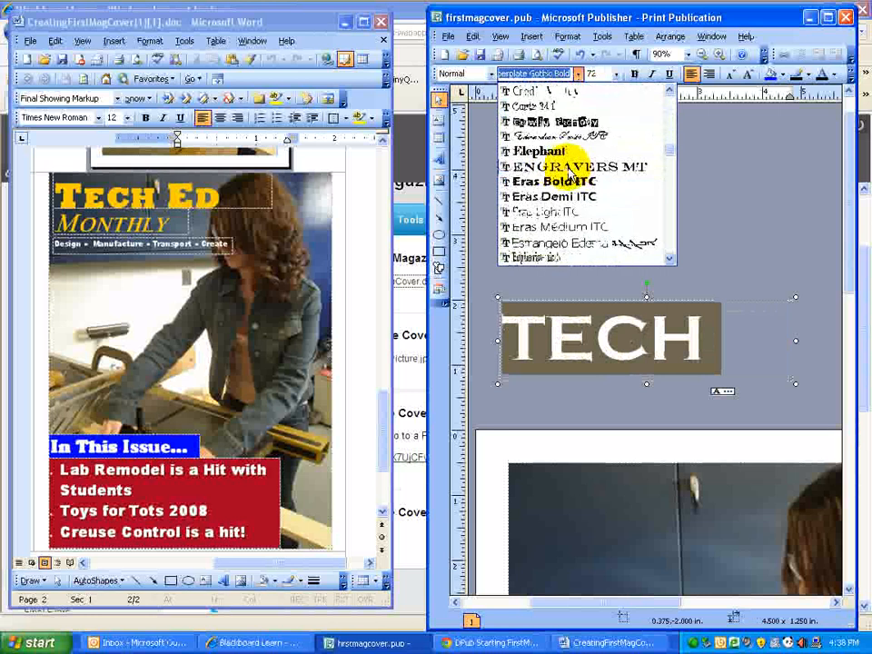
pyautogui.scroll(-8, 569, 173)
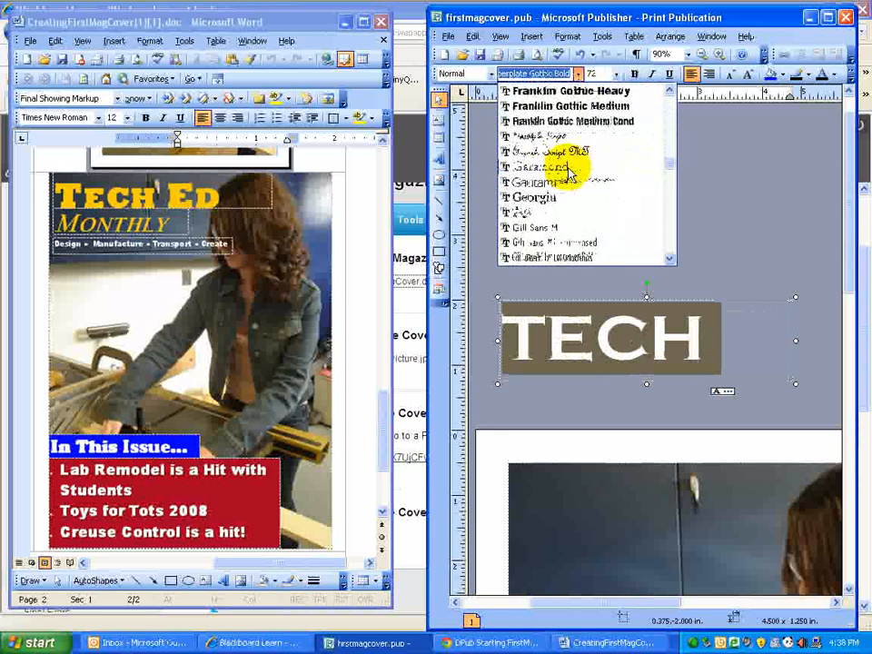
pyautogui.scroll(-4, 570, 173)
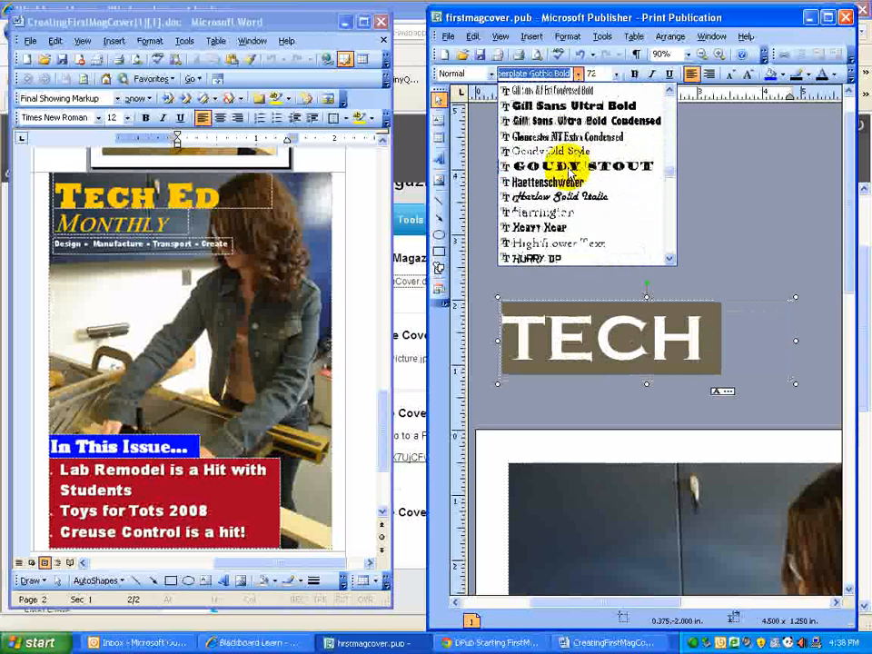
pyautogui.scroll(-8, 569, 173)
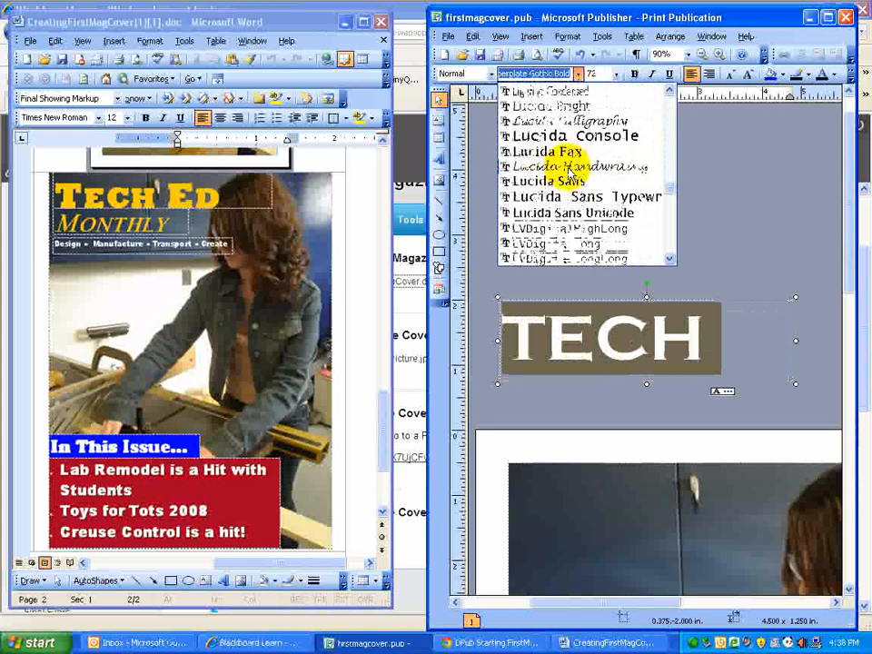
pyautogui.scroll(-7, 570, 173)
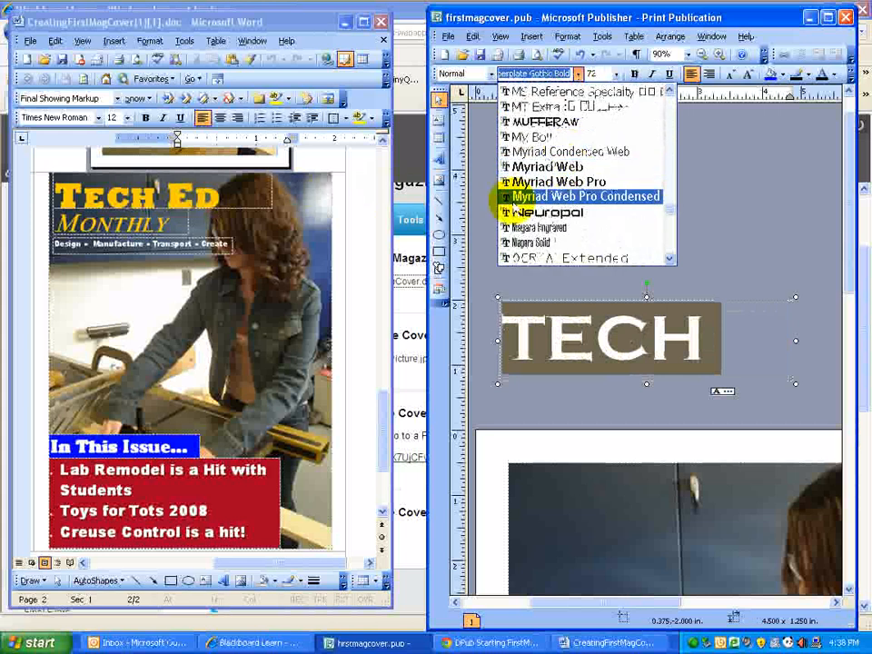
pyautogui.scroll(-8, 513, 198)
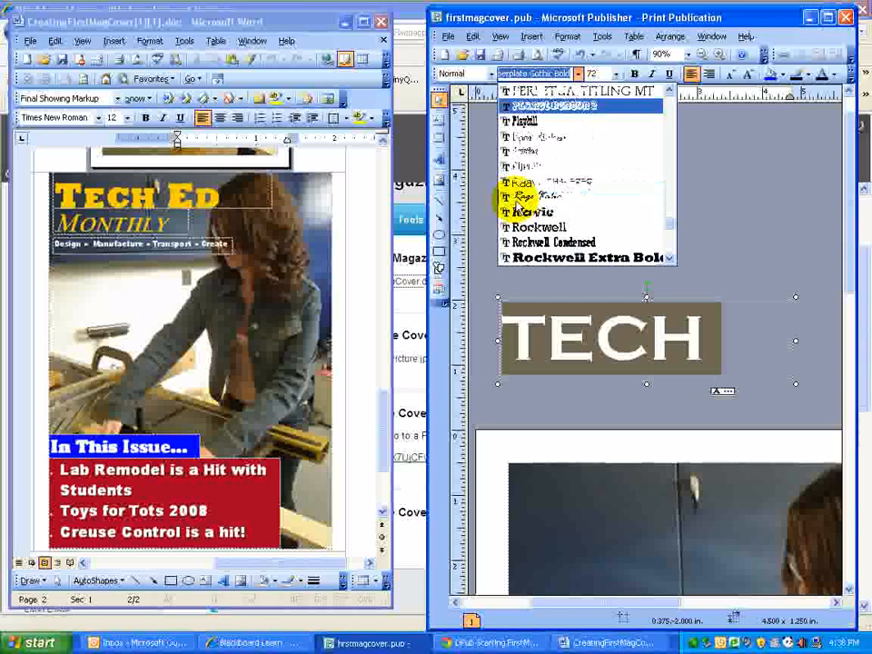
pyautogui.click(542, 229)
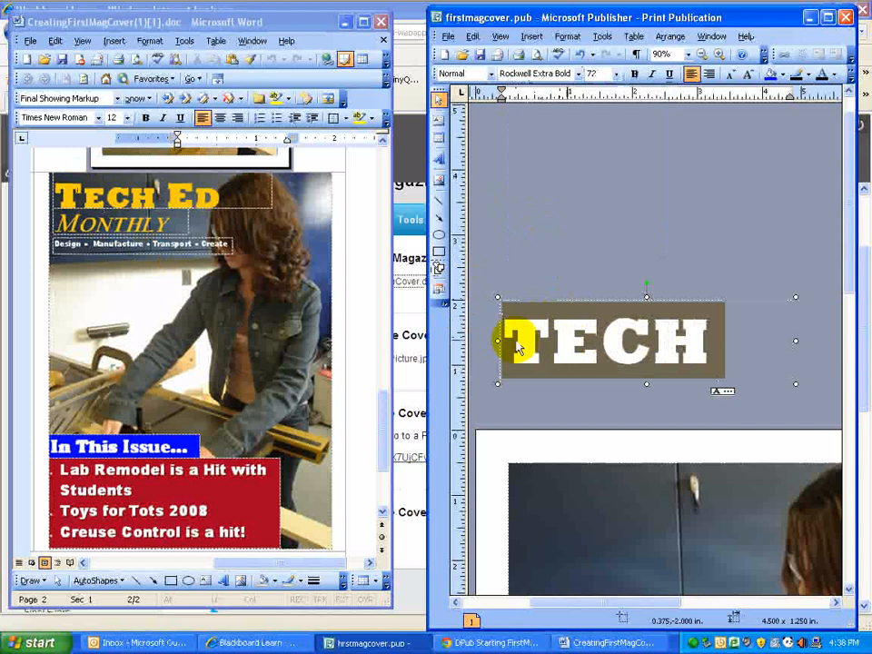
# Change the visible TECH title text to the regular Rockwell font and make it bold.
pyautogui.click(634, 273)
pyautogui.click(652, 334)
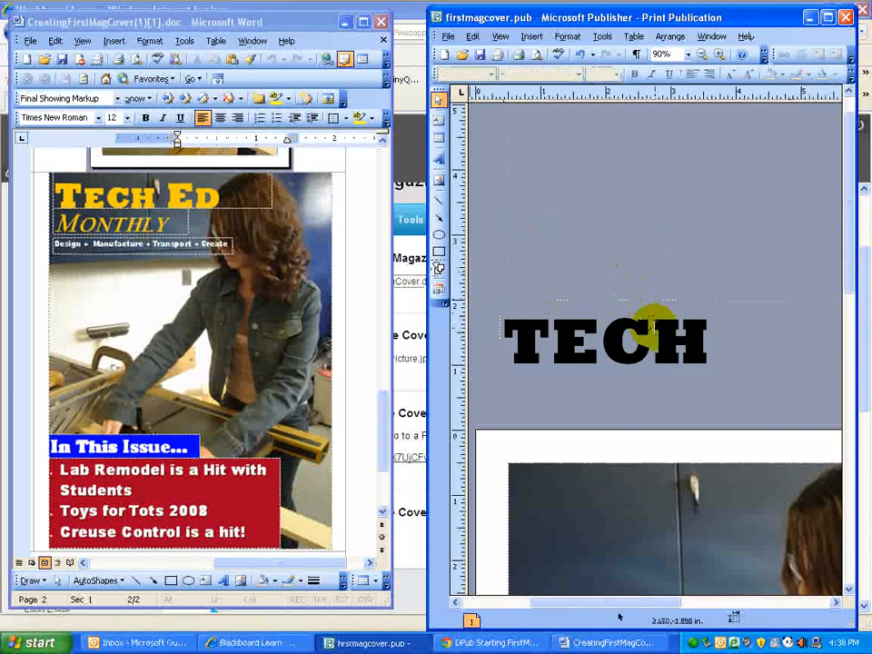
pyautogui.moveTo(710, 346); pyautogui.dragTo(522, 341)
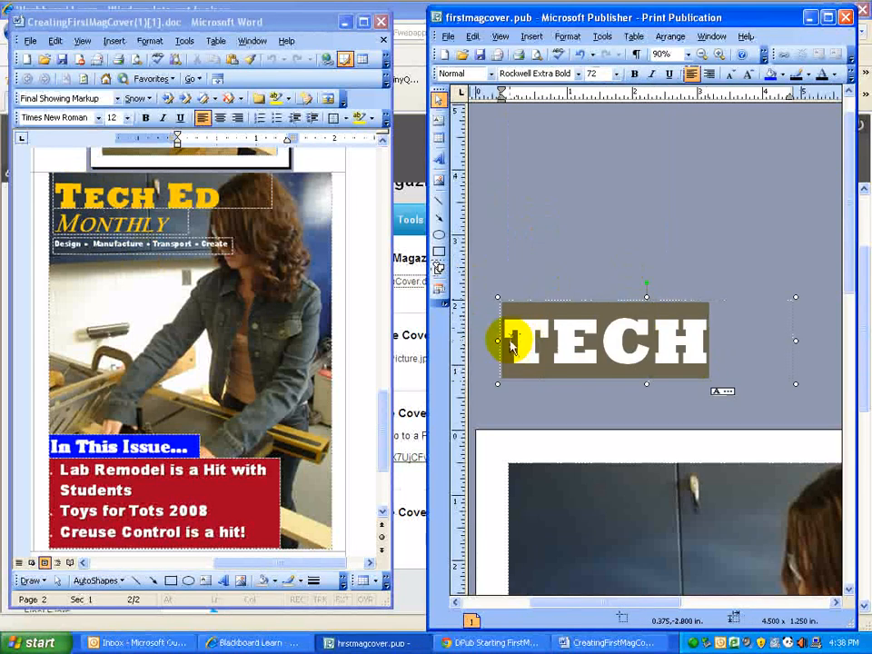
pyautogui.click(580, 73)
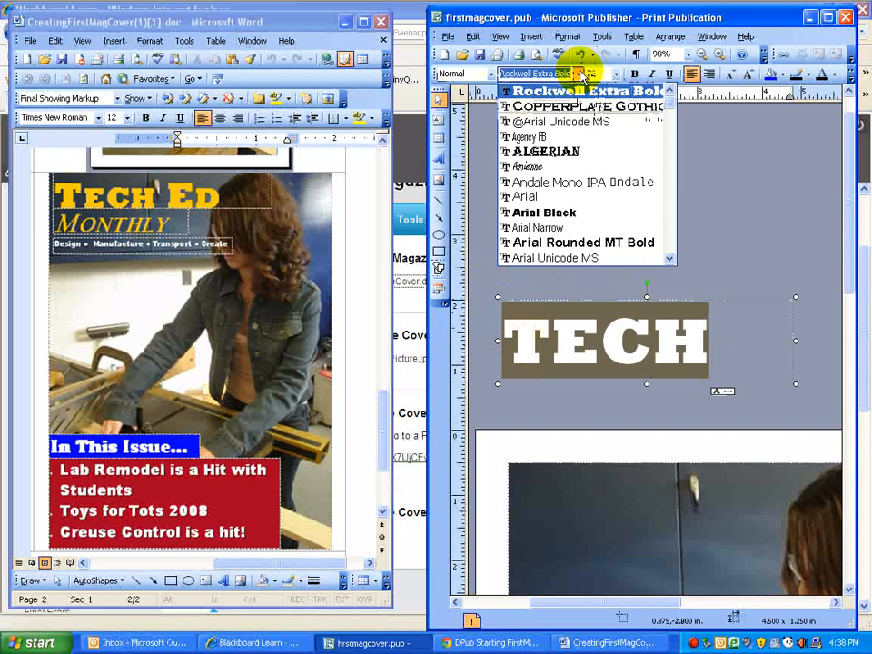
pyautogui.moveTo(664, 100); pyautogui.dragTo(673, 232)
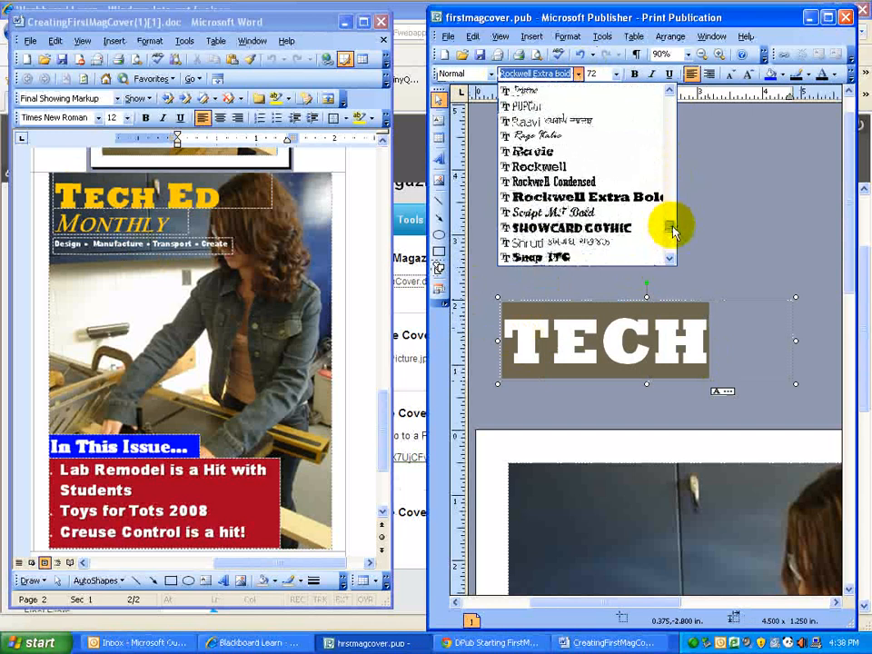
pyautogui.click(539, 166)
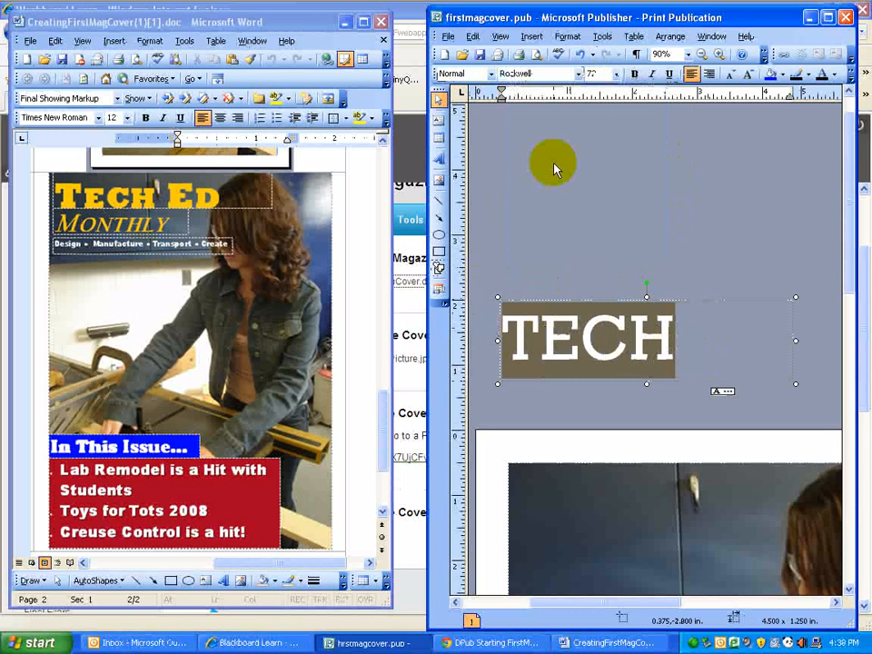
pyautogui.click(635, 74)
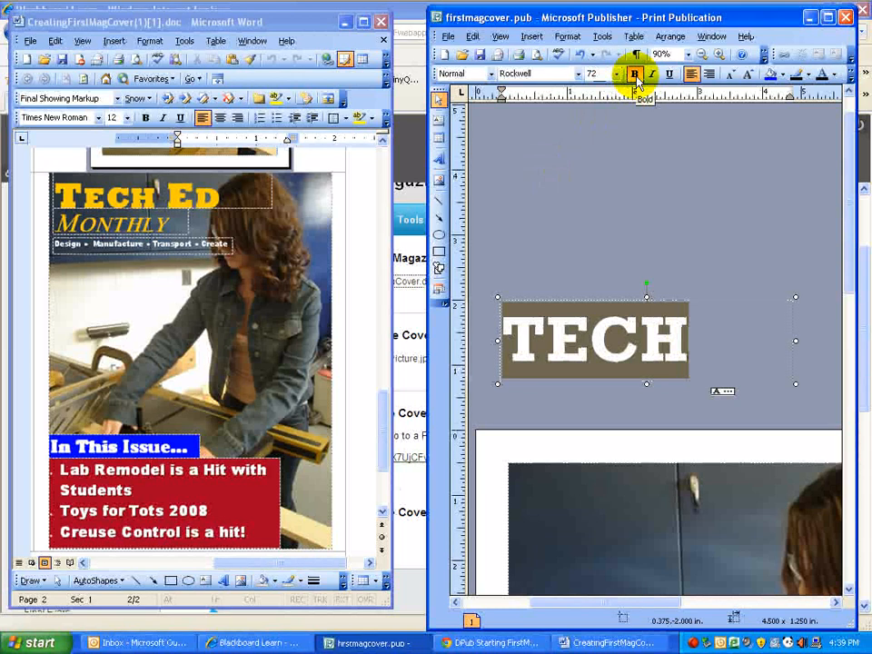
# Turn off bold on the visible TECH title text and set its font to Rockwell Extra Bold.
pyautogui.click(635, 74)
pyautogui.click(577, 73)
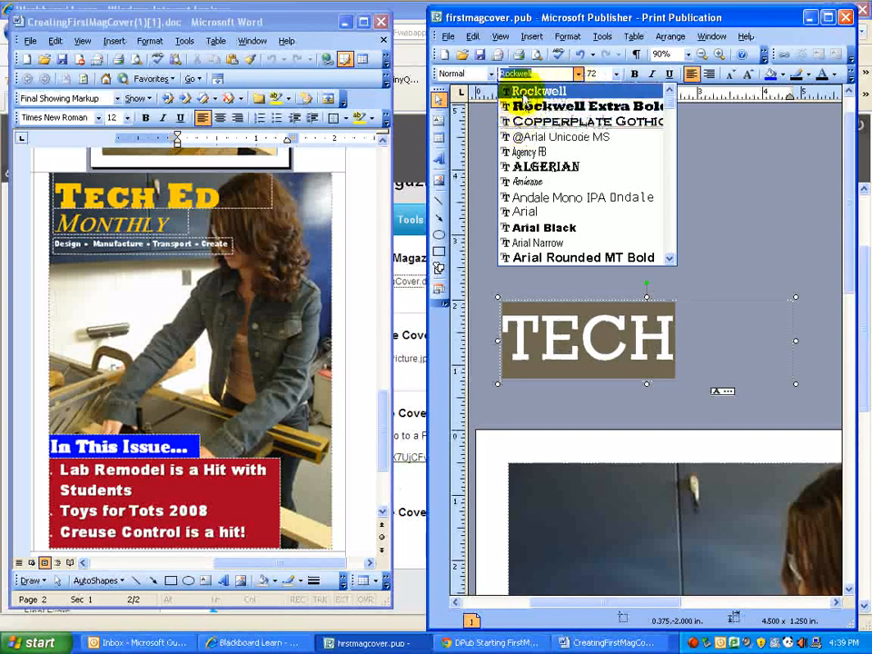
pyautogui.click(526, 111)
pyautogui.click(608, 253)
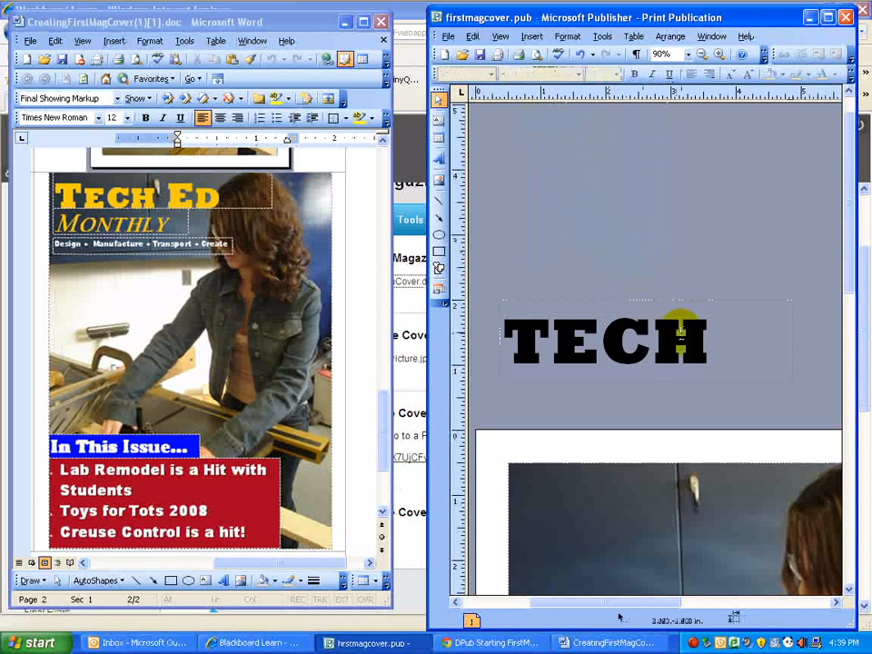
# Widen the title text box to 5.625 in so that both words, TECH ED, fit on one line.
pyautogui.click(792, 339)
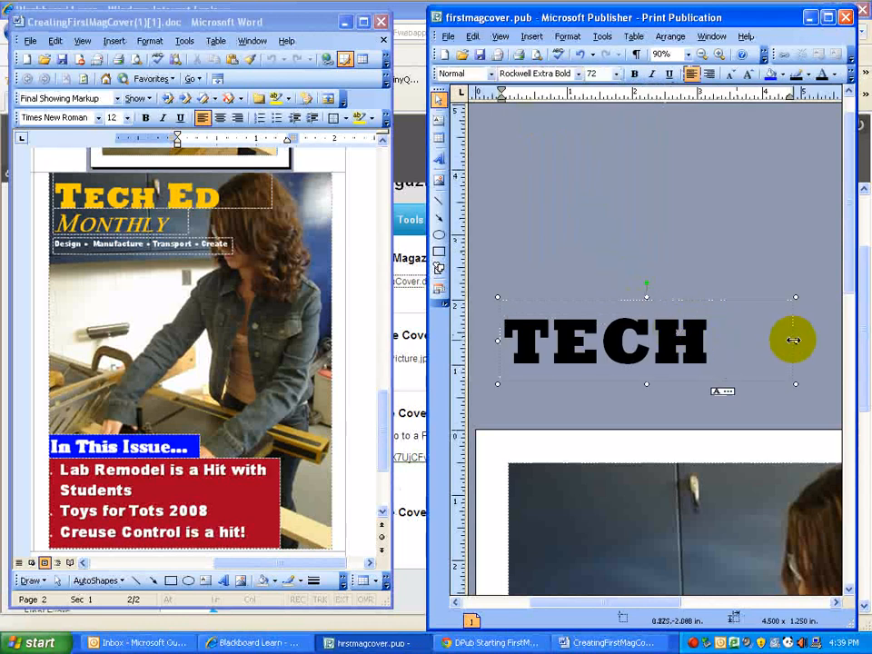
pyautogui.moveTo(792, 340); pyautogui.dragTo(835, 341)
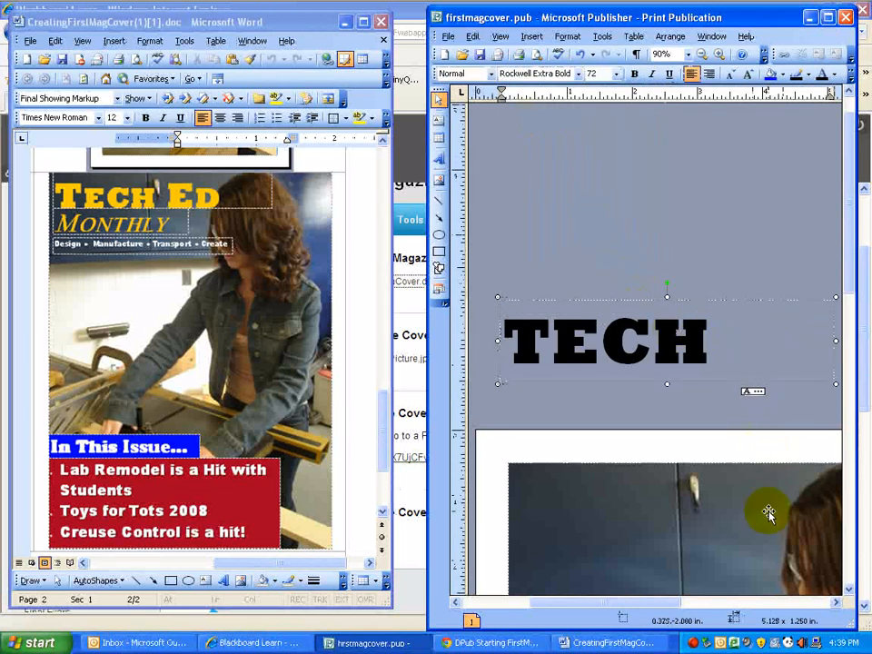
pyautogui.moveTo(662, 601); pyautogui.dragTo(690, 603)
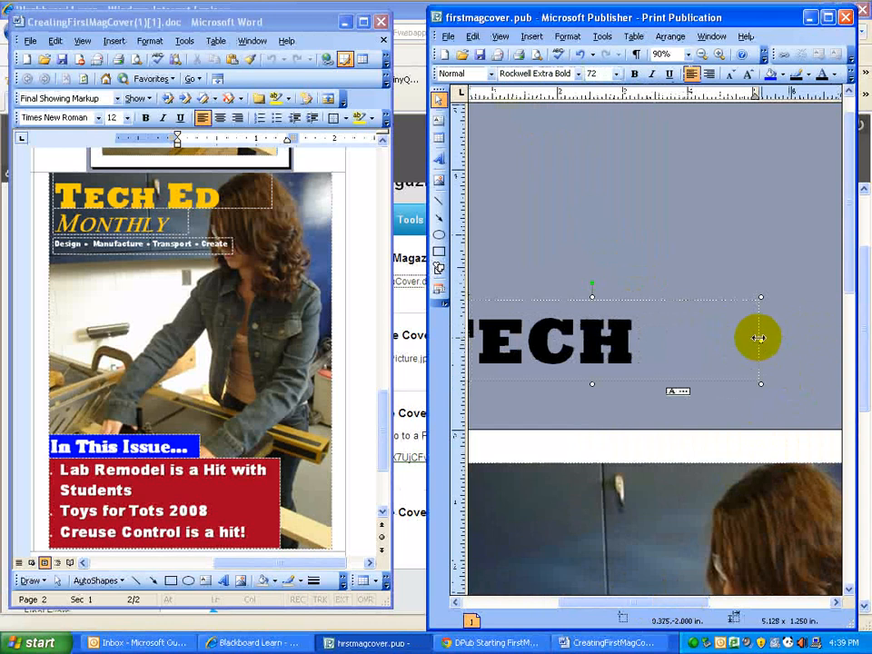
pyautogui.moveTo(758, 341); pyautogui.dragTo(791, 342)
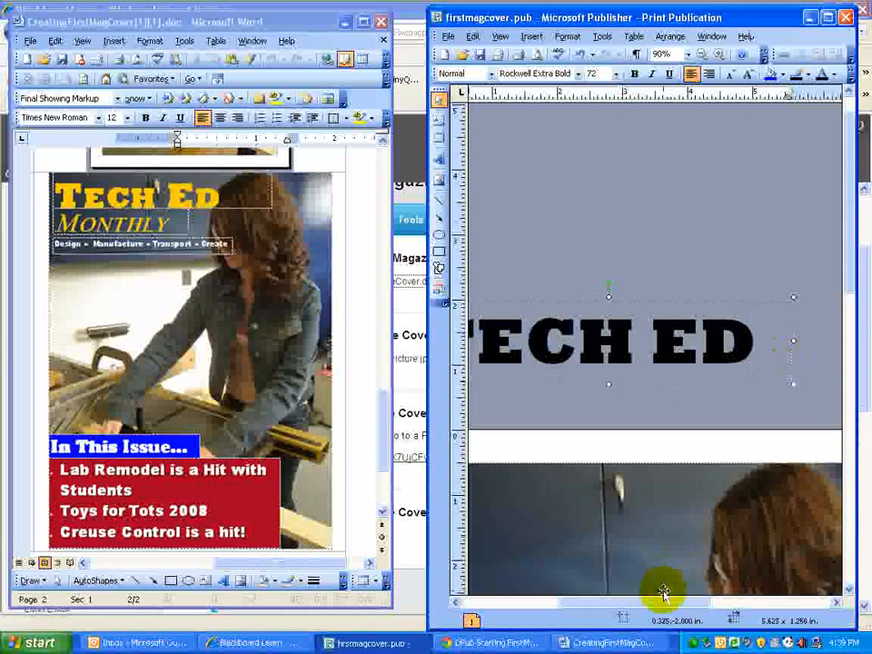
# Colour the whole TECH ED title with the gold swatch from the colour scheme.
pyautogui.moveTo(652, 607); pyautogui.dragTo(627, 607)
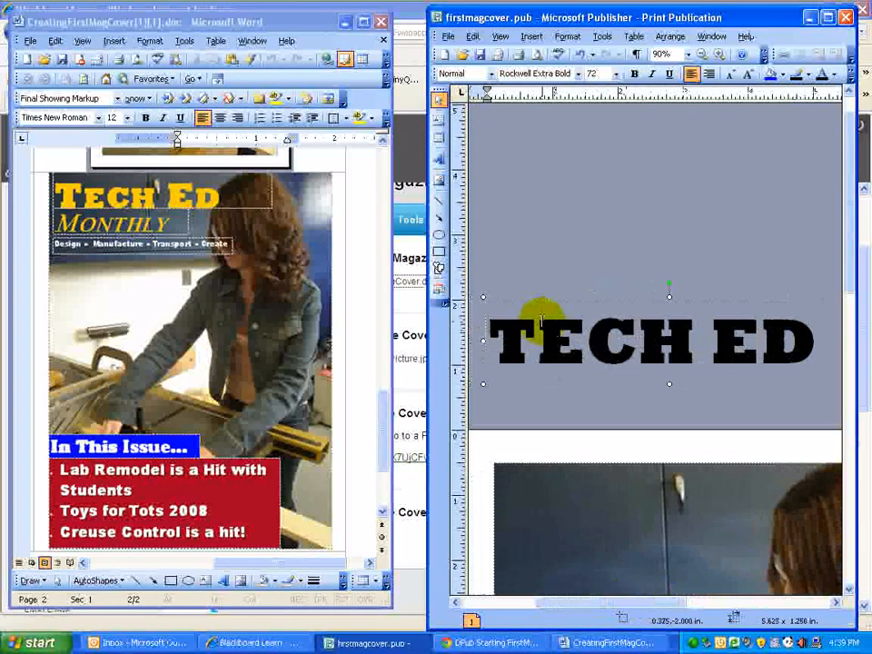
pyautogui.moveTo(495, 325); pyautogui.dragTo(813, 342)
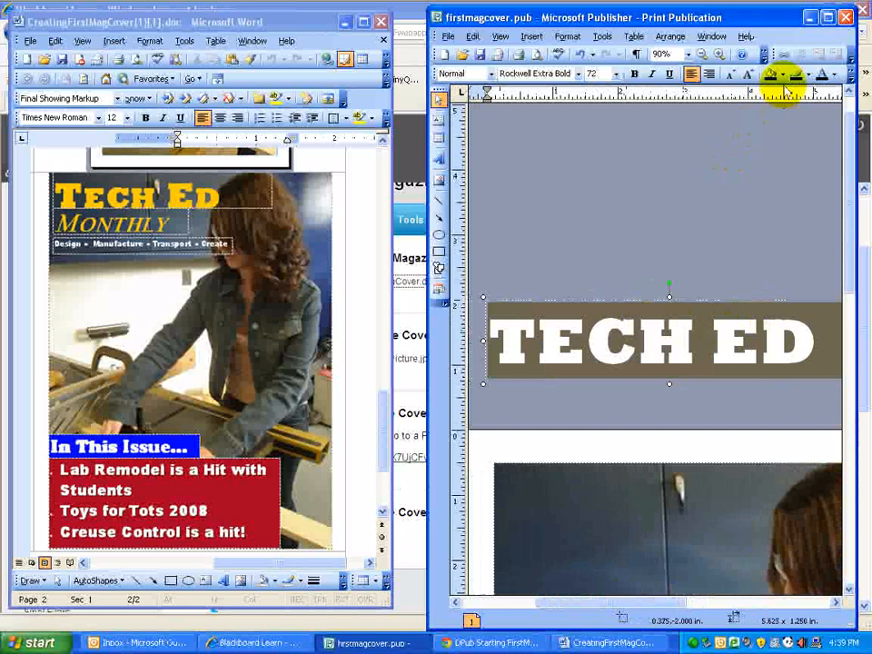
pyautogui.click(834, 78)
pyautogui.click(794, 99)
pyautogui.click(709, 163)
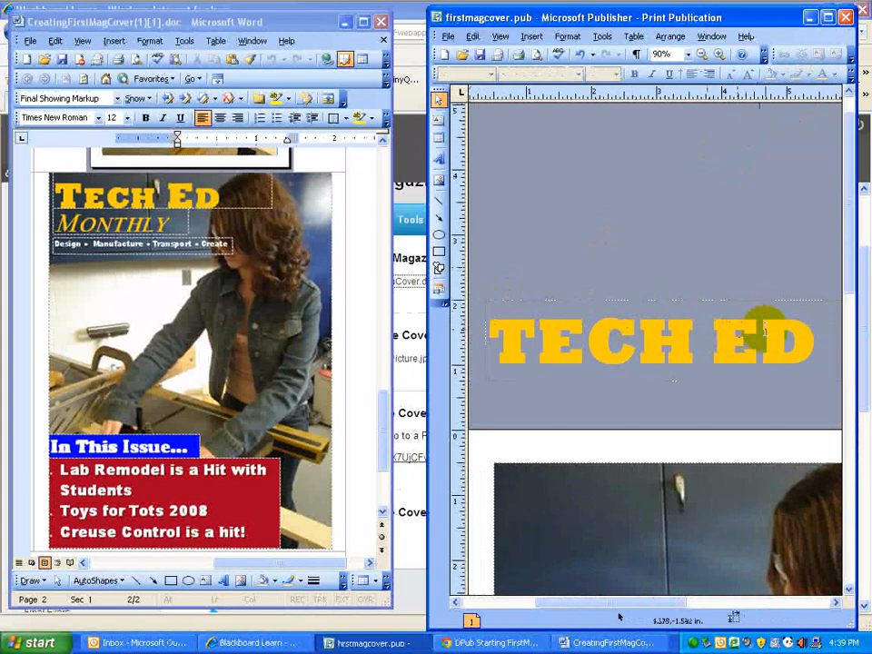
# Recolour the TECH ED title bright yellow from the standard colours of the full colour palette.
pyautogui.moveTo(799, 338); pyautogui.dragTo(495, 338)
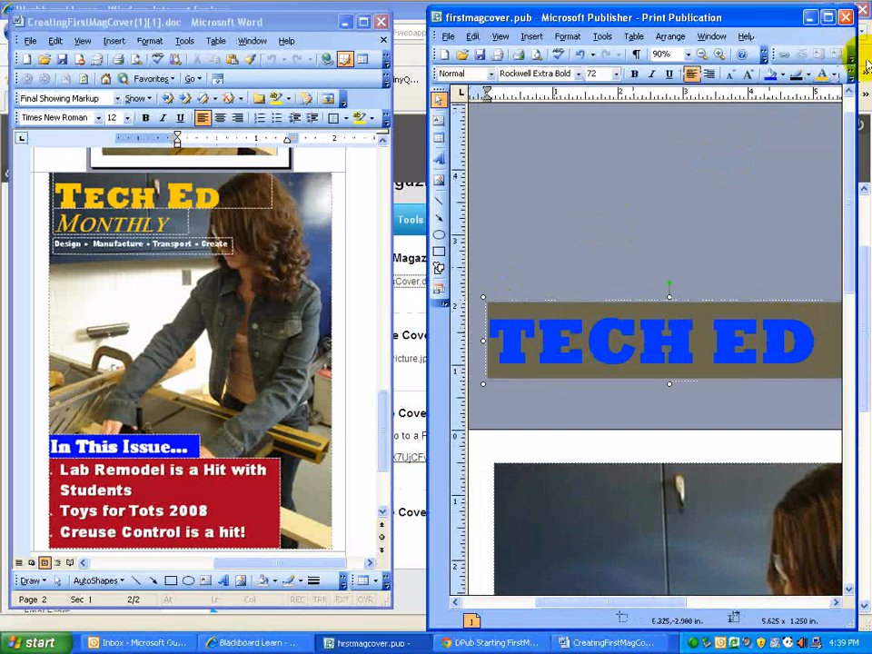
pyautogui.click(835, 74)
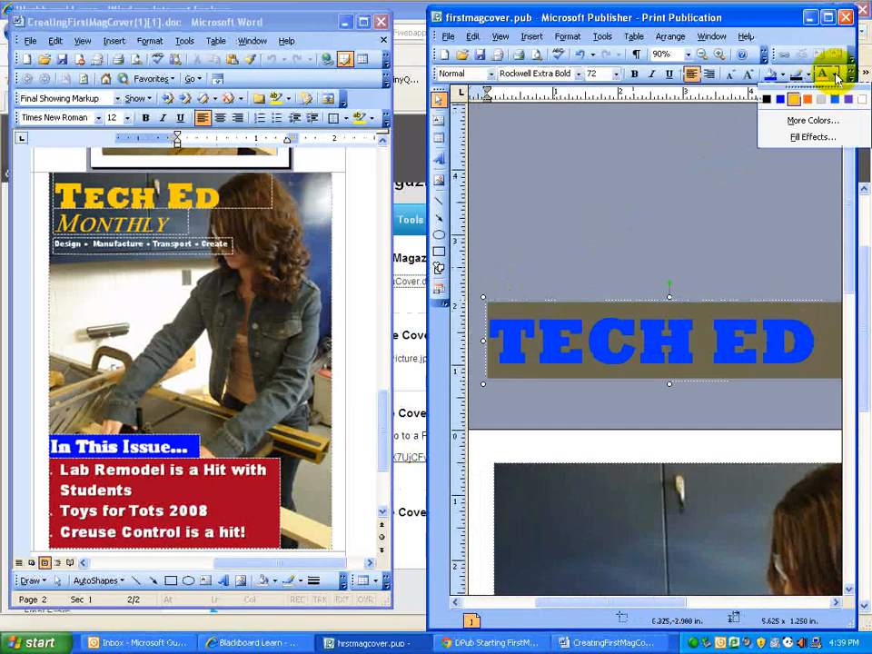
pyautogui.click(827, 121)
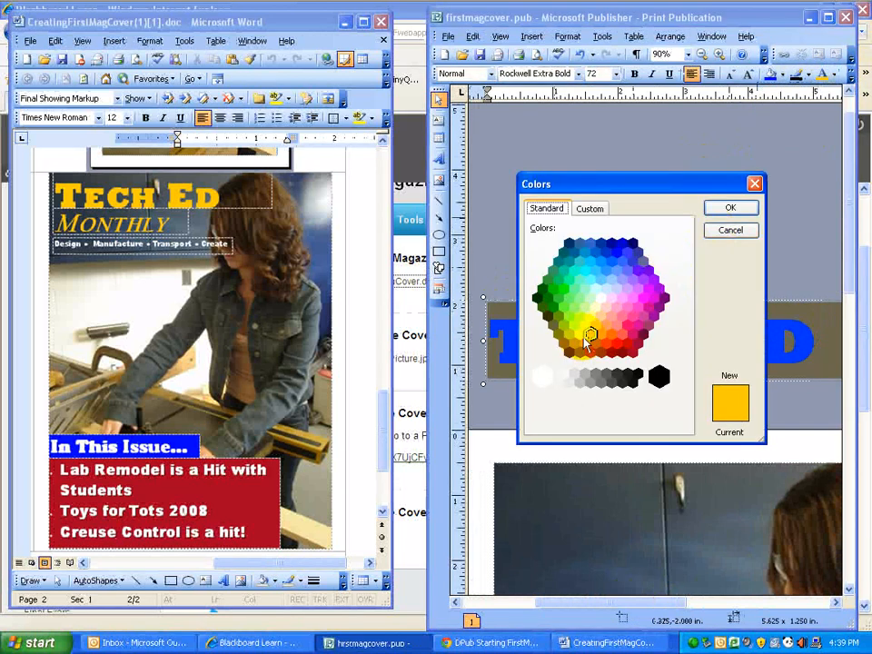
pyautogui.click(727, 211)
pyautogui.click(710, 220)
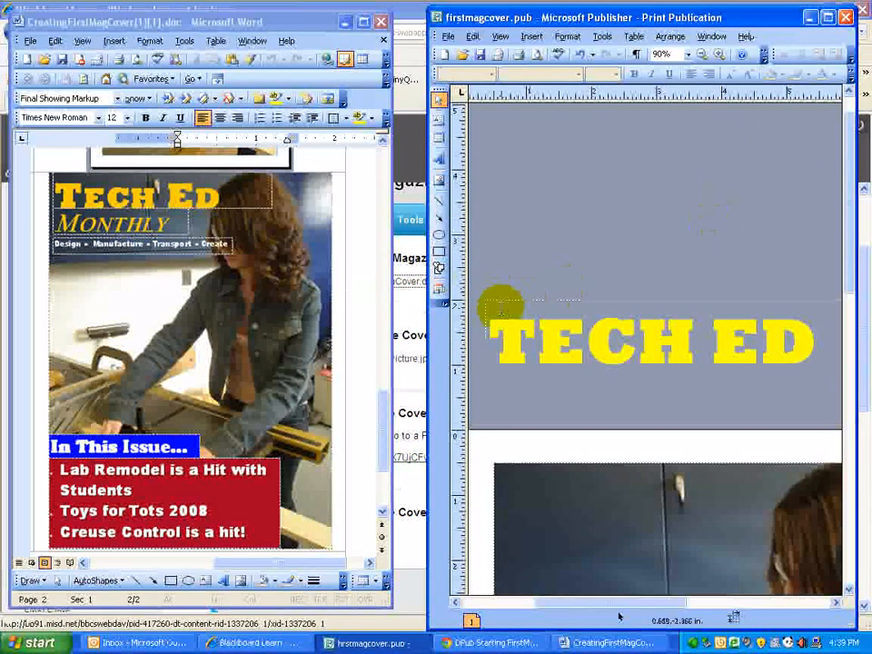
# Set the TECH ED title text back to the gold scheme colour.
pyautogui.moveTo(503, 336); pyautogui.dragTo(799, 338)
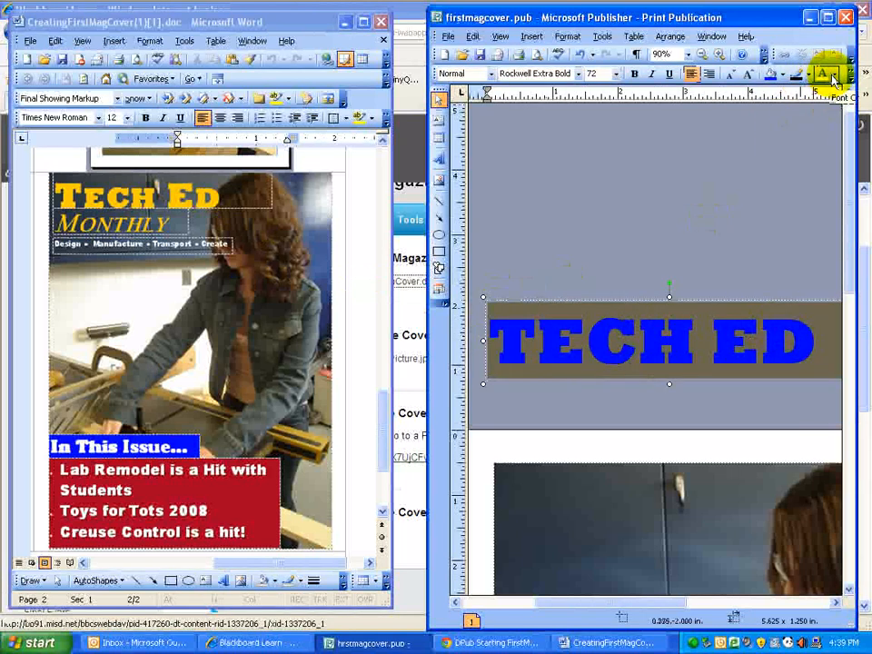
pyautogui.click(833, 78)
pyautogui.click(786, 95)
pyautogui.click(722, 200)
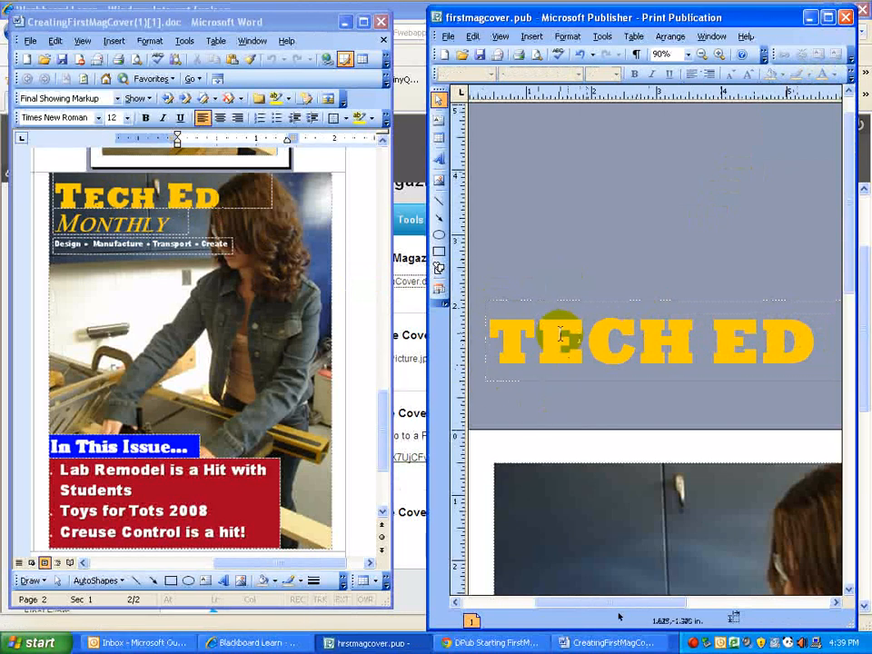
# Reduce the letters ECH of the word TECH to font size 60, keeping the initial T larger.
pyautogui.moveTo(547, 338); pyautogui.dragTo(693, 344)
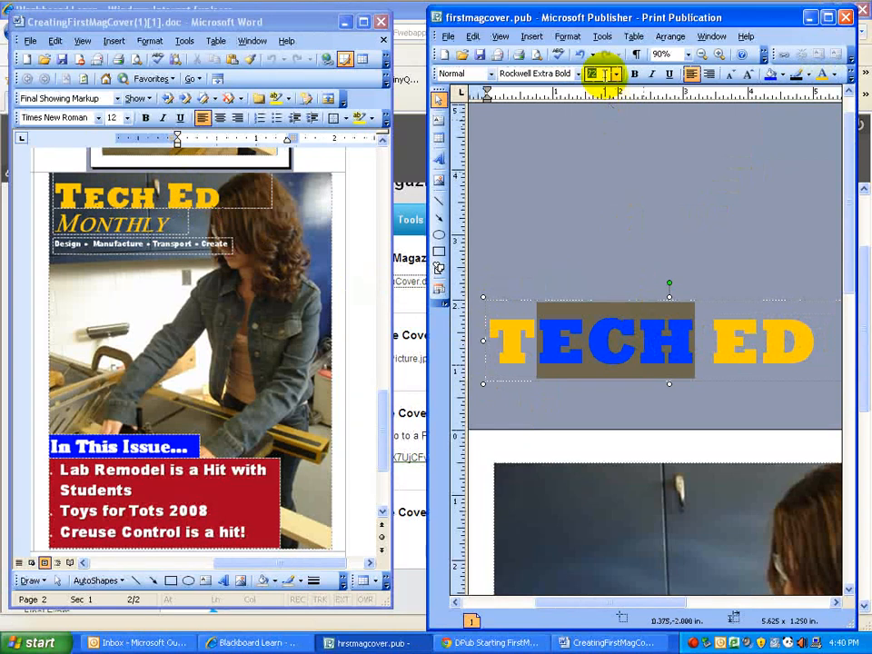
pyautogui.click(599, 75)
pyautogui.write('65')
pyautogui.press('Return')
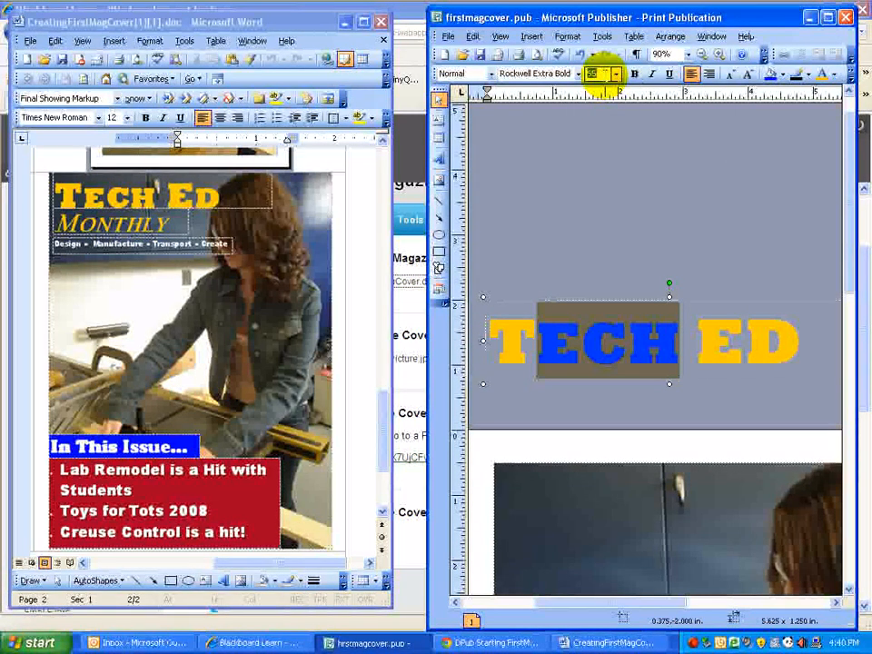
pyautogui.write('0')
pyautogui.press('Return')
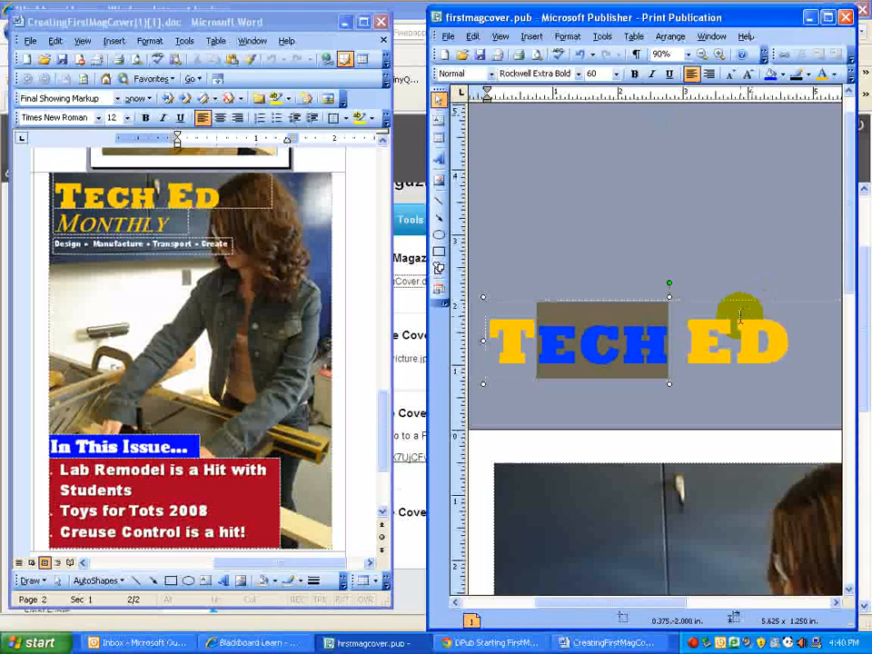
# Reduce the letter D of the word ED to font size 60.
pyautogui.moveTo(741, 316); pyautogui.dragTo(769, 323)
pyautogui.click(595, 74)
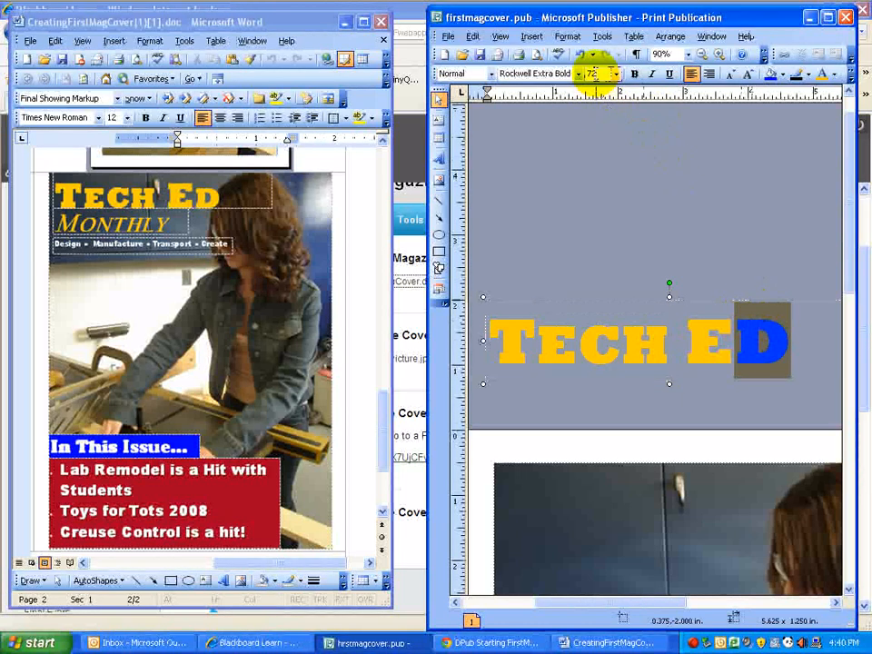
pyautogui.write('60')
pyautogui.press('Return')
pyautogui.click(629, 242)
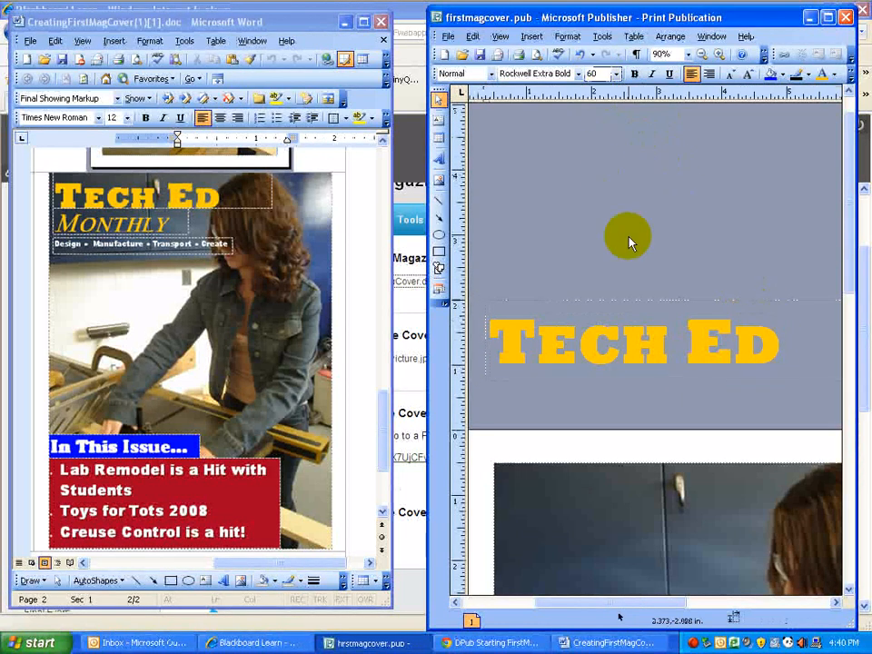
# Shift the Tech Ed text box slightly to the left and narrow it to about 4.75 in wide.
pyautogui.scroll(-3, 629, 242)
pyautogui.scroll(-2, 625, 240)
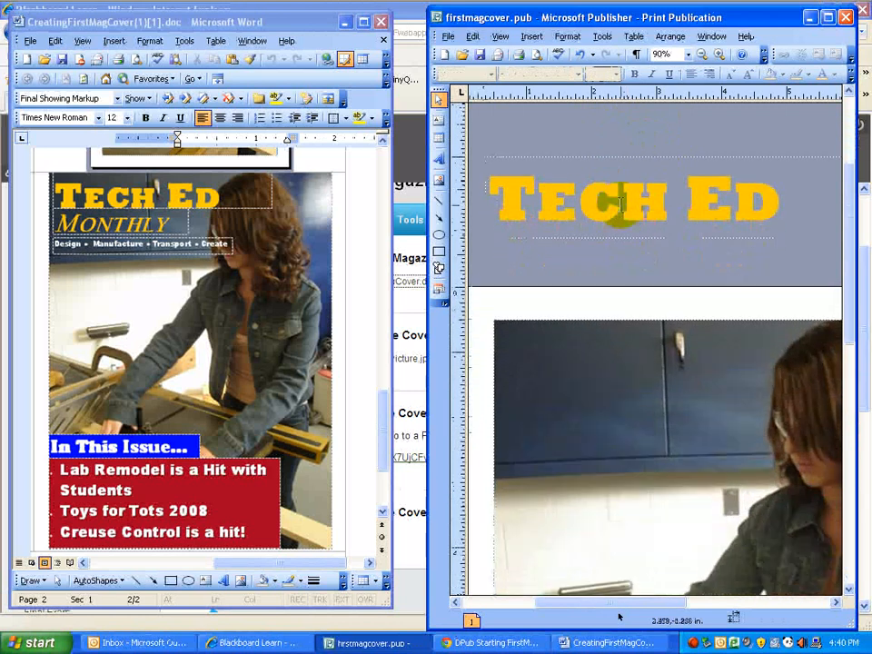
pyautogui.click(602, 158)
pyautogui.moveTo(601, 158); pyautogui.dragTo(742, 197)
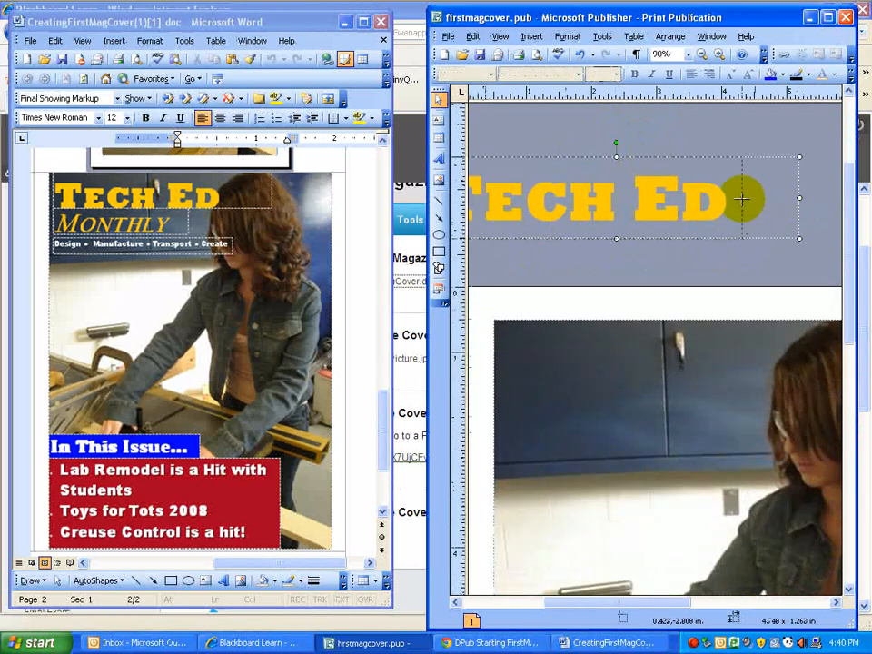
# Move the Tech Ed text box down onto the upper-left corner of the cover picture, working at 75% zoom.
pyautogui.click(701, 55)
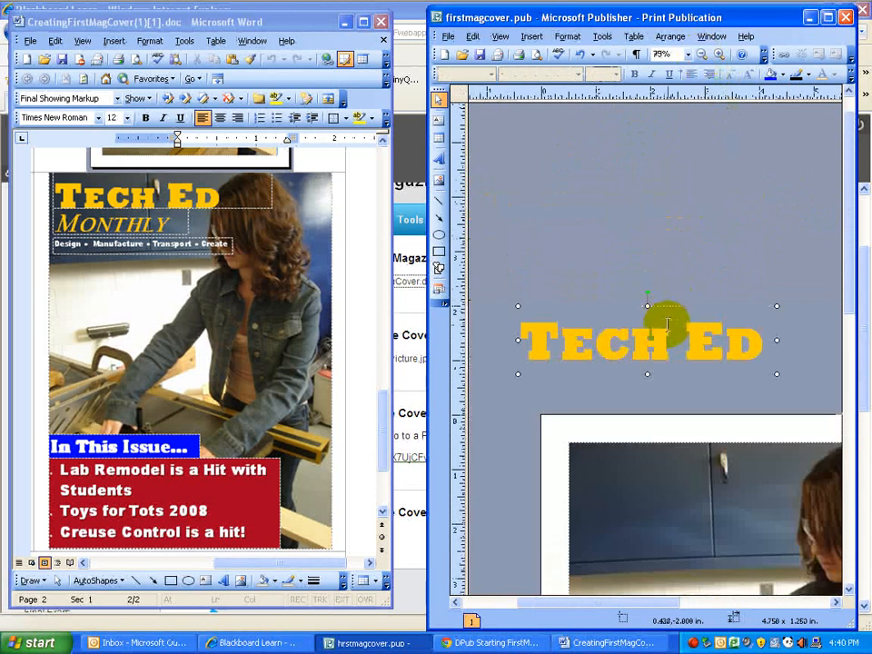
pyautogui.scroll(-3, 695, 359)
pyautogui.scroll(-1, 696, 348)
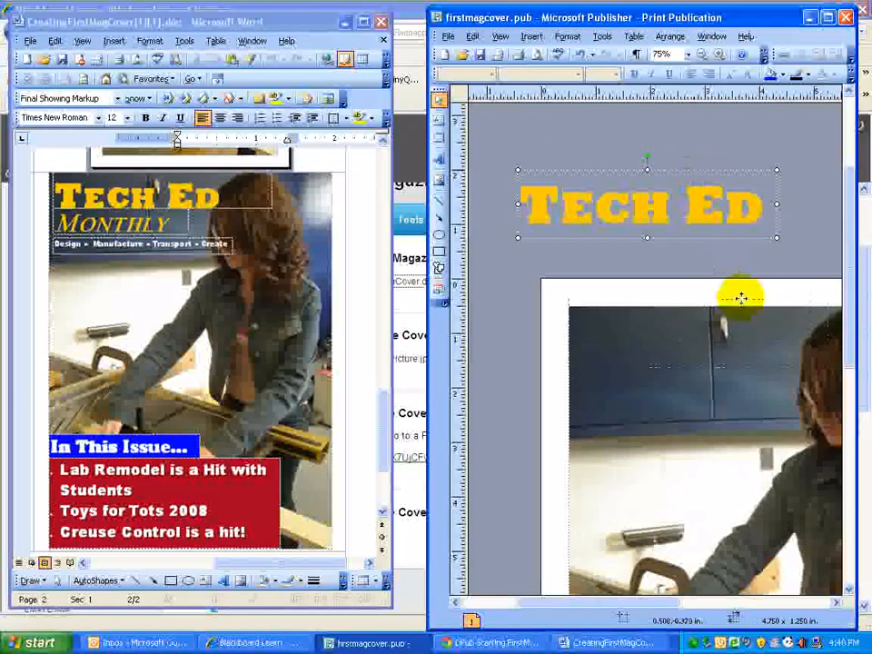
pyautogui.moveTo(741, 298); pyautogui.dragTo(741, 309)
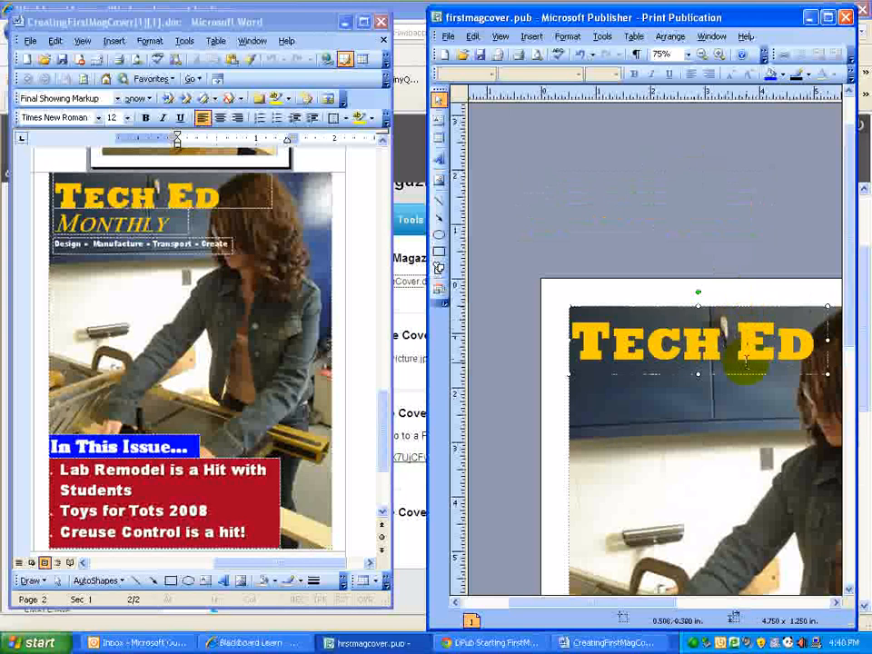
# Move the Tech Ed text box off the picture to above the page and bring the cover picture to the front.
pyautogui.moveTo(749, 379); pyautogui.dragTo(714, 287)
pyautogui.rightClick(708, 370)
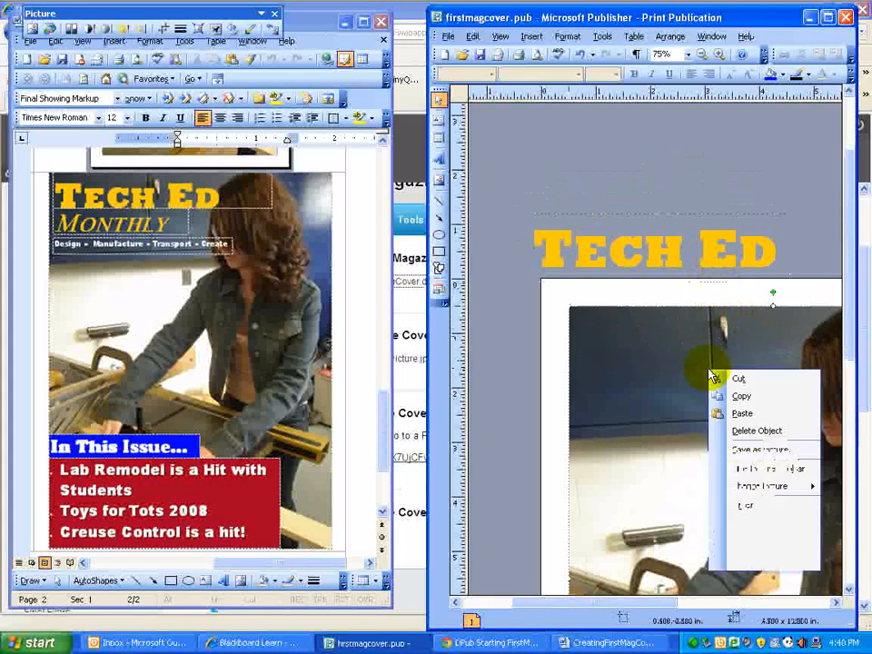
pyautogui.moveTo(746, 507)
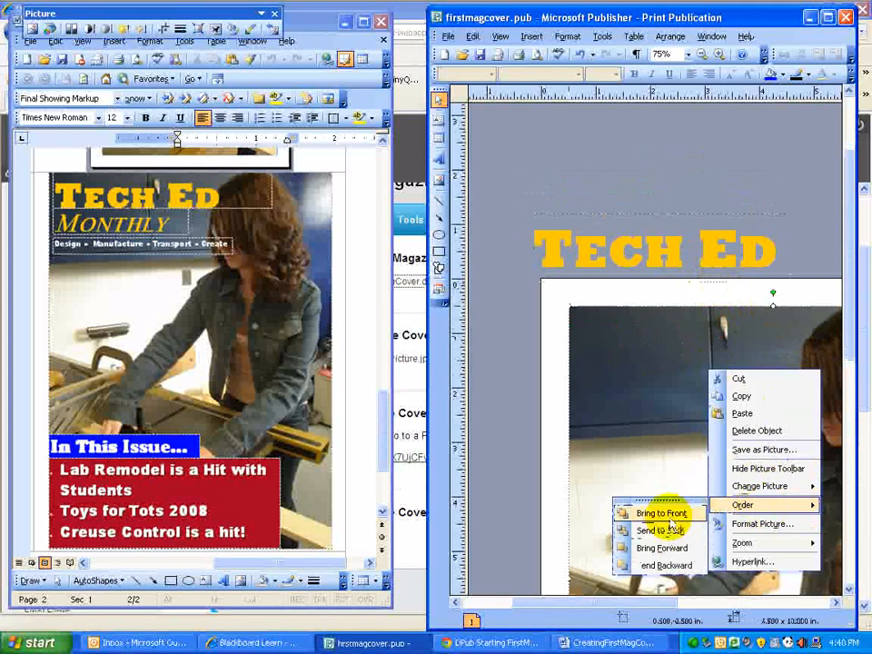
pyautogui.click(672, 525)
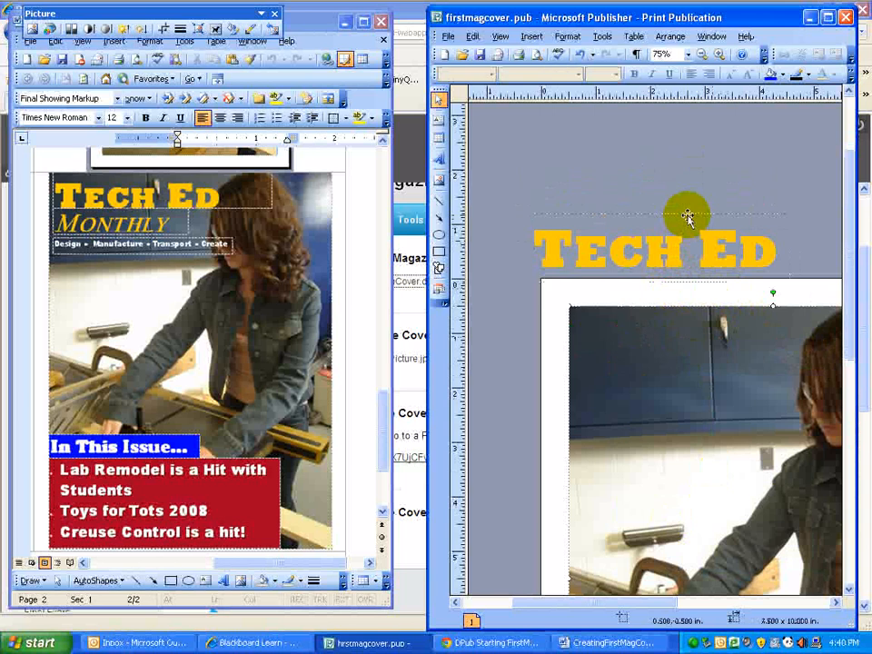
# Try placing the Tech Ed text box over the cover picture and pull it back above the page.
pyautogui.moveTo(687, 216); pyautogui.dragTo(715, 290)
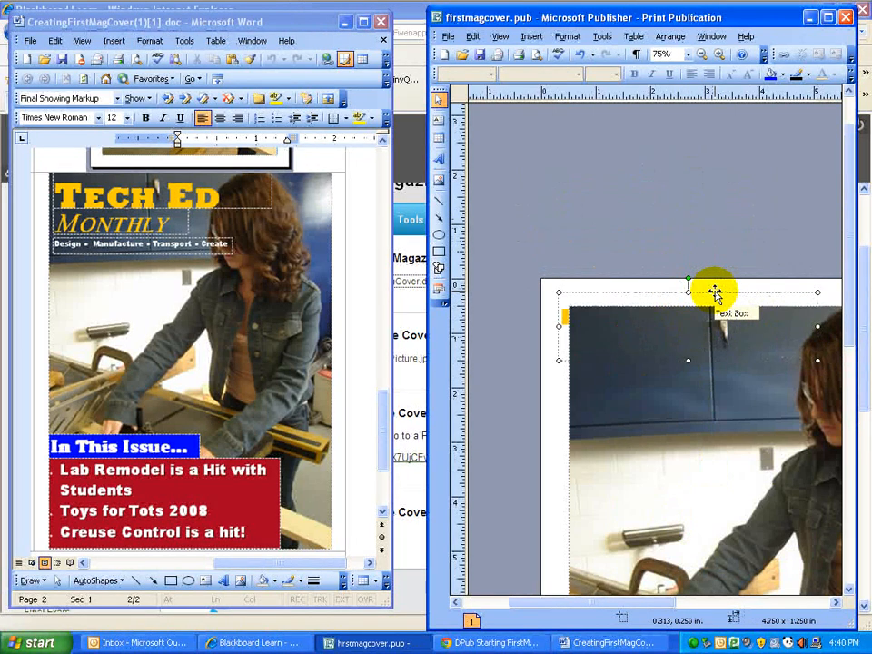
pyautogui.moveTo(714, 290); pyautogui.dragTo(712, 220)
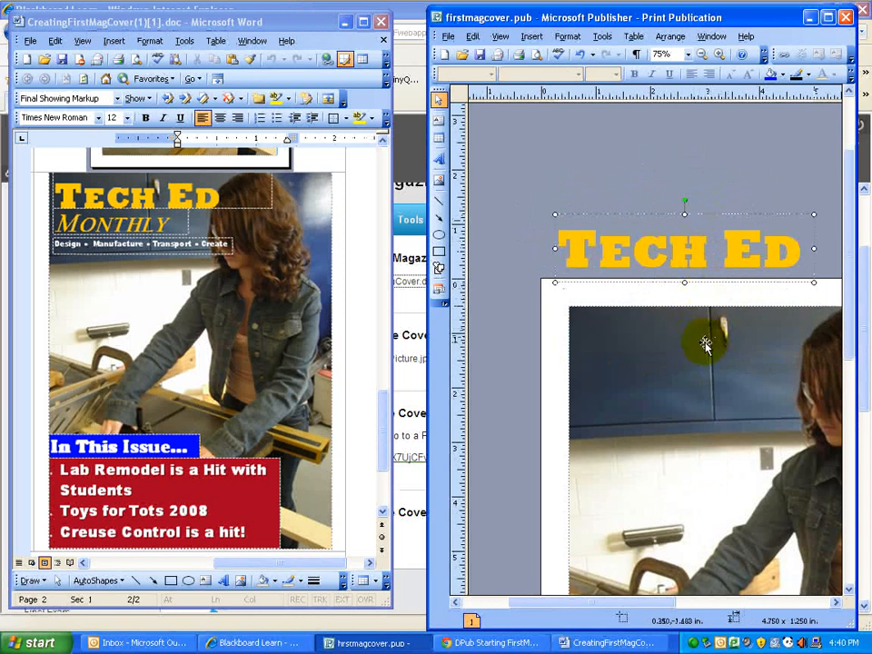
# Send the cover picture to the back and place the Tech Ed text box over its upper-left corner, nudged inside the left edge.
pyautogui.rightClick(637, 379)
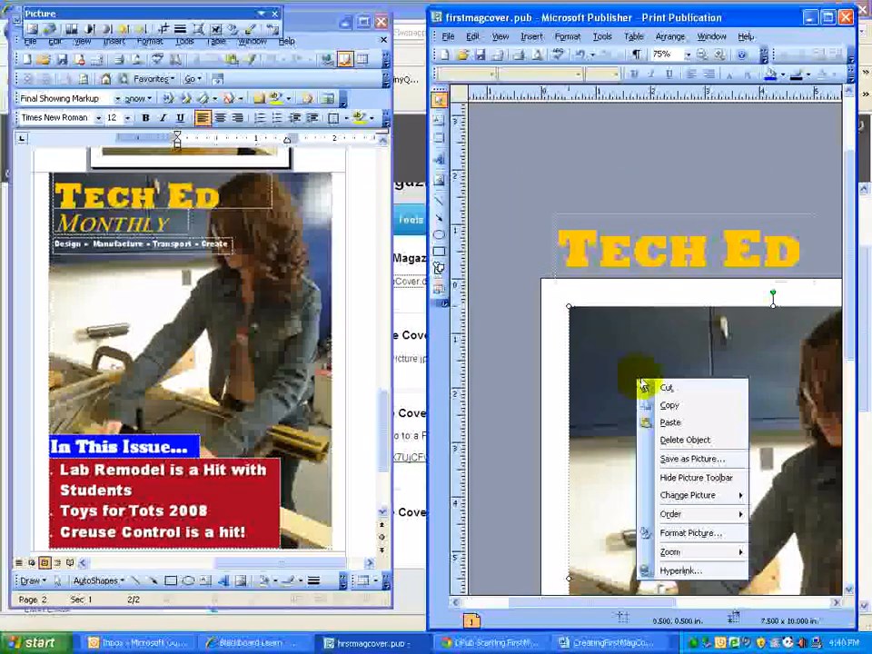
pyautogui.moveTo(717, 515)
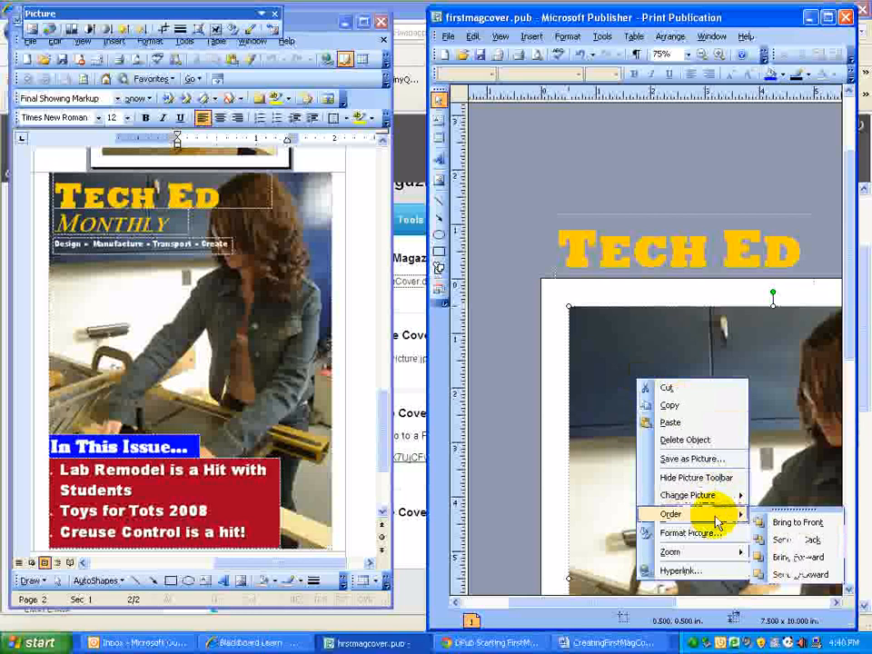
pyautogui.click(795, 542)
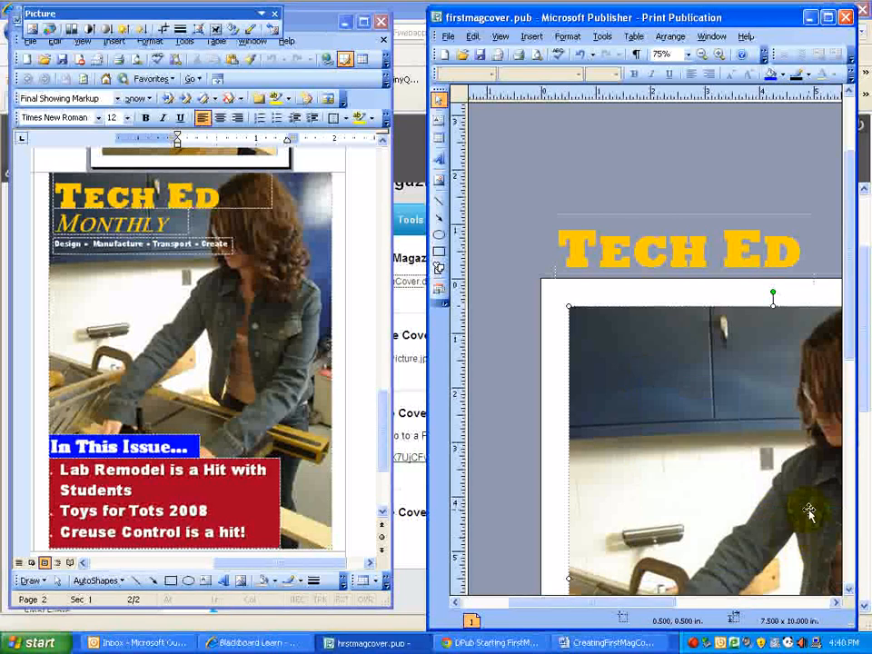
pyautogui.moveTo(673, 218); pyautogui.dragTo(679, 307)
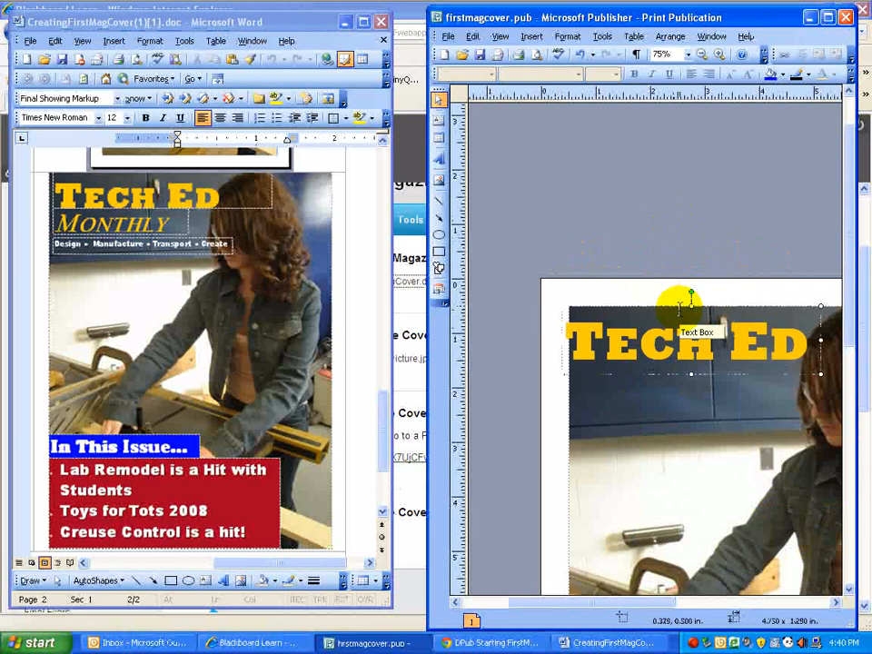
pyautogui.press('Right')
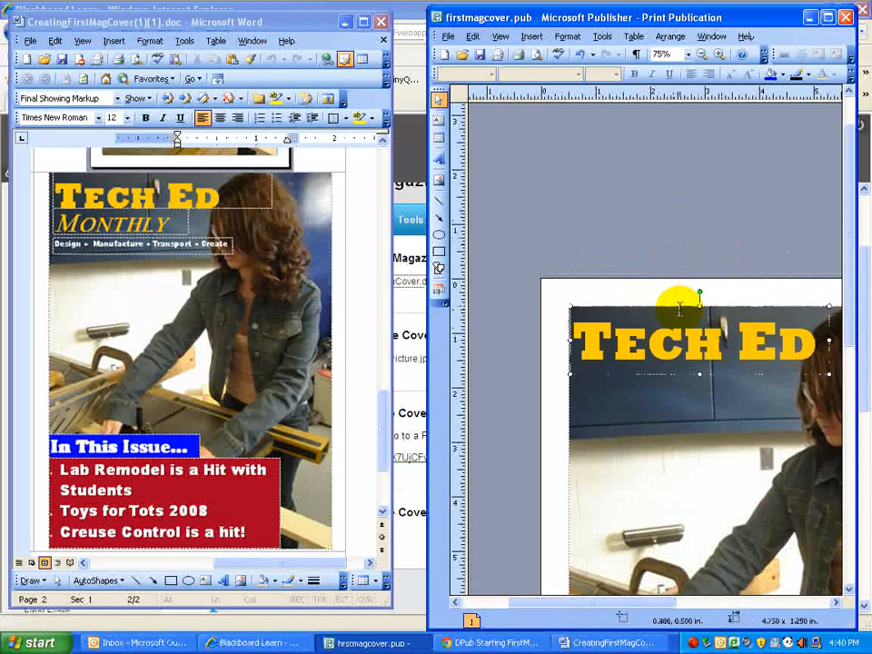
# Nudge the Tech Ed text box slightly right and down on the cover picture.
pyautogui.press('Right')
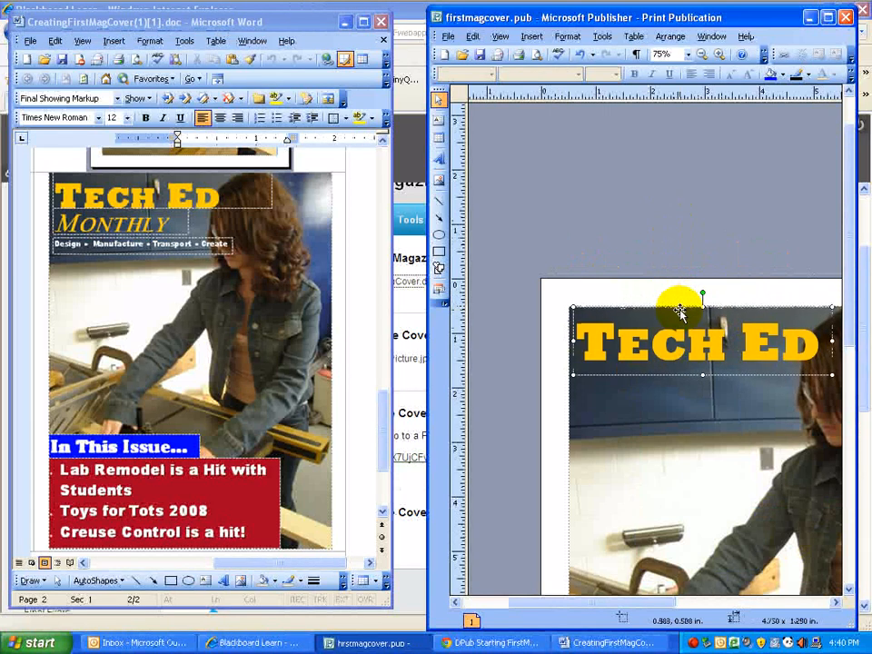
# Add a text box about 2.5 in wide reading "In This Issue..." across the page's left edge, beside the lower half of the picture.
pyautogui.scroll(-3, 605, 261)
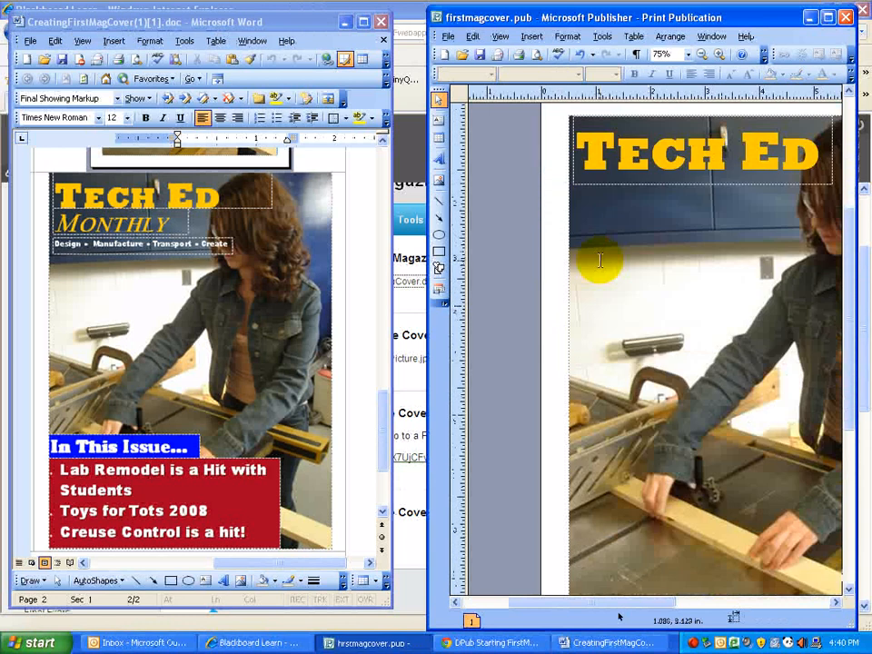
pyautogui.scroll(-2, 601, 260)
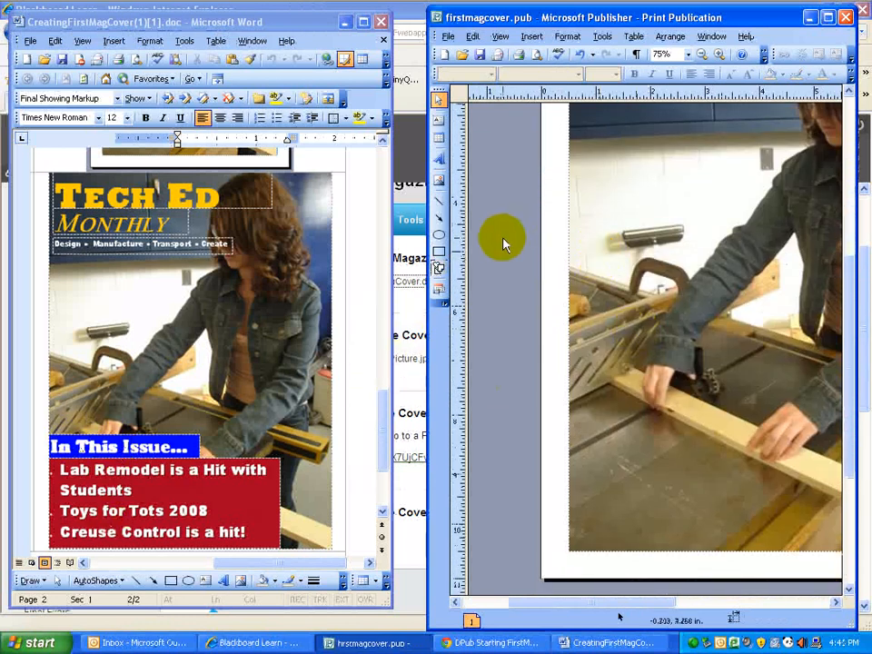
pyautogui.click(438, 119)
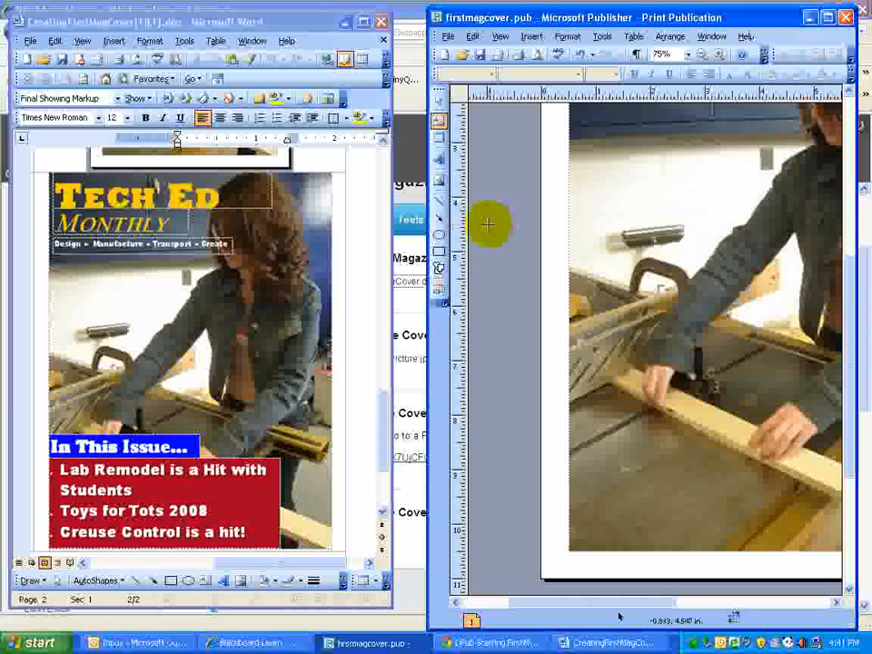
pyautogui.moveTo(488, 225); pyautogui.dragTo(626, 278)
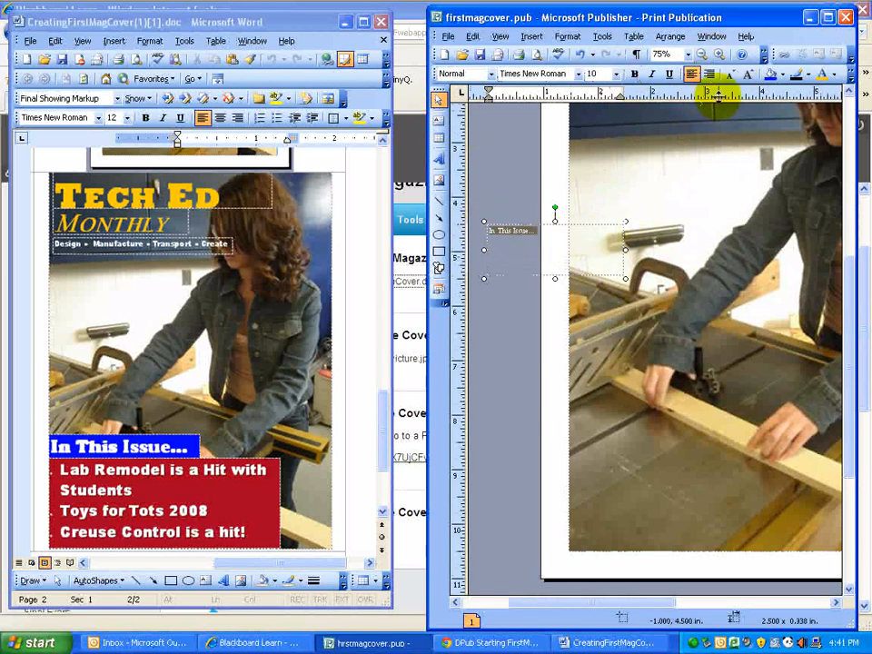
# Enlarge the "In This Issue..." text to 48 pt and widen its text box to about 3.6 in.
pyautogui.click(749, 77)
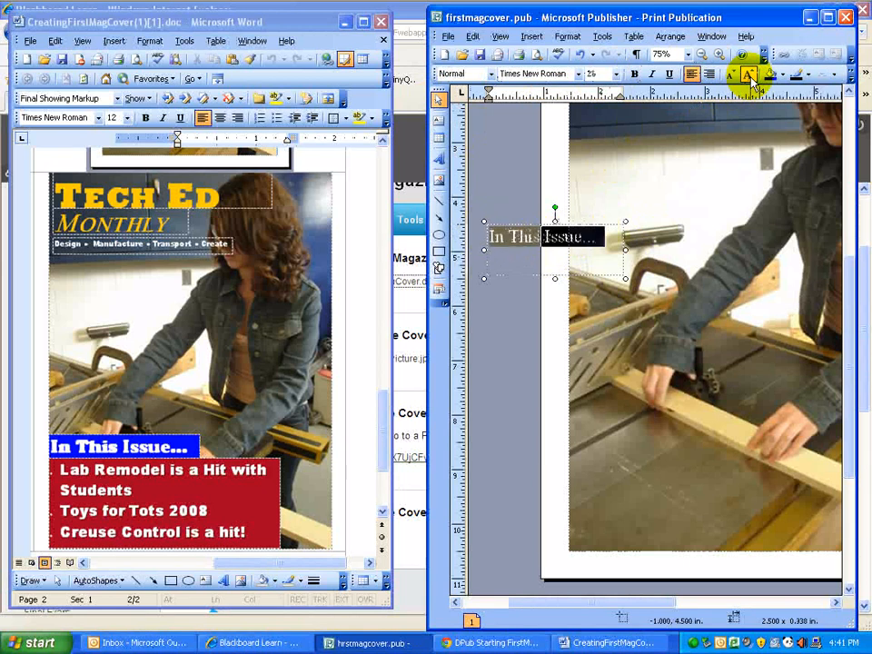
pyautogui.click(750, 78)
pyautogui.click(749, 77)
pyautogui.click(749, 77)
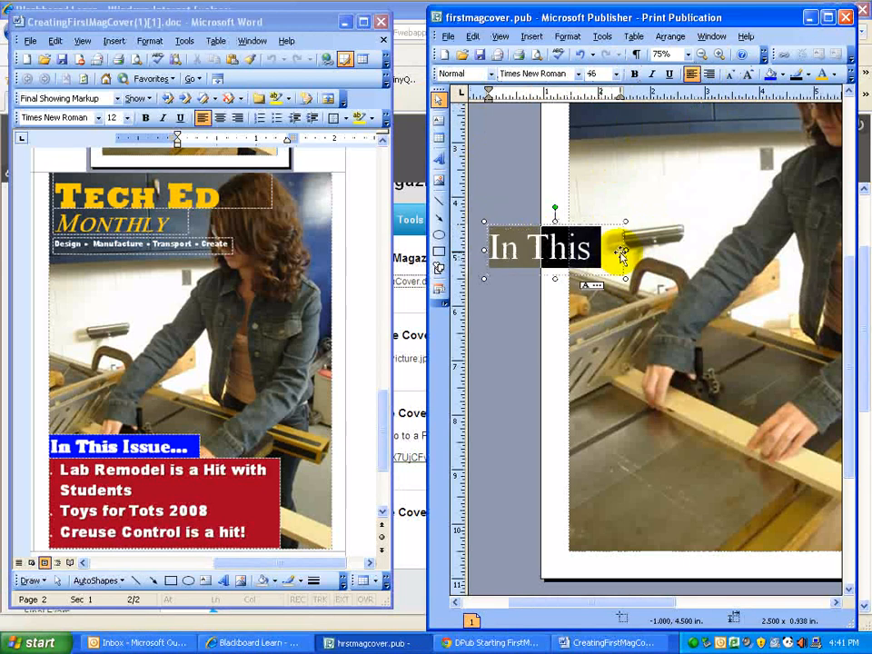
pyautogui.moveTo(625, 249); pyautogui.dragTo(681, 248)
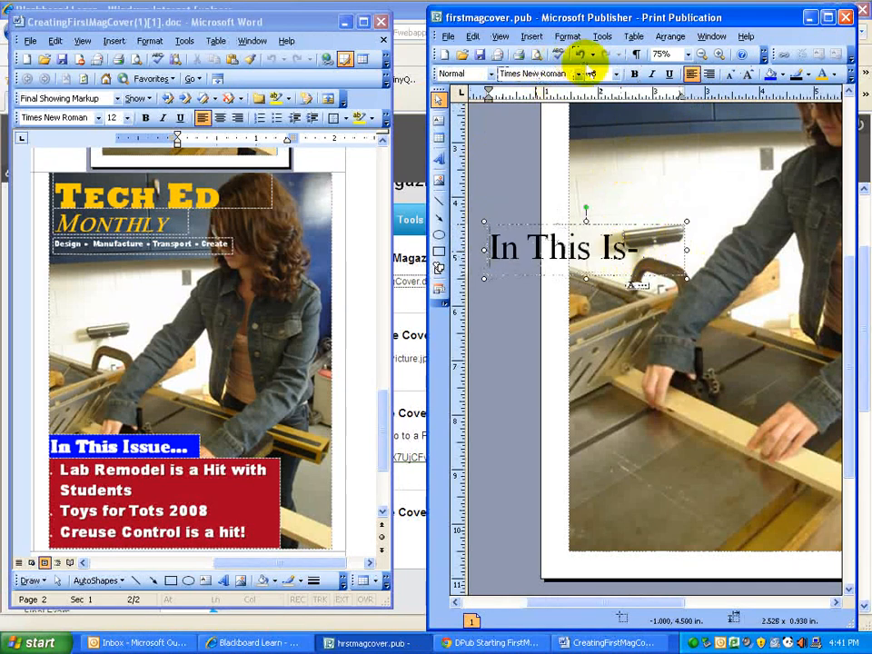
# Try to apply the Cooper Black font to the "In This Issue..." text.
pyautogui.click(582, 74)
pyautogui.scroll(-5, 571, 172)
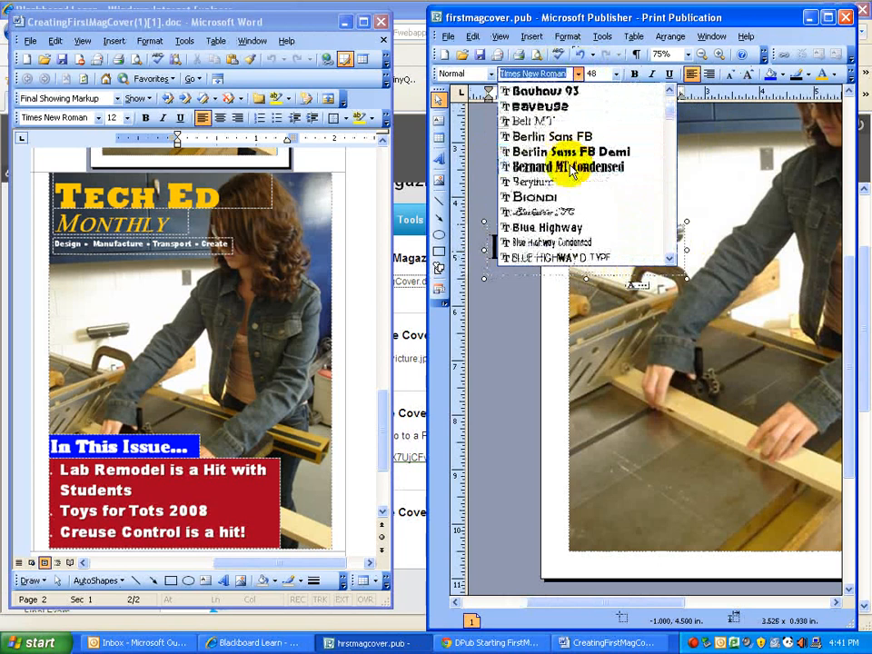
pyautogui.scroll(-10, 570, 172)
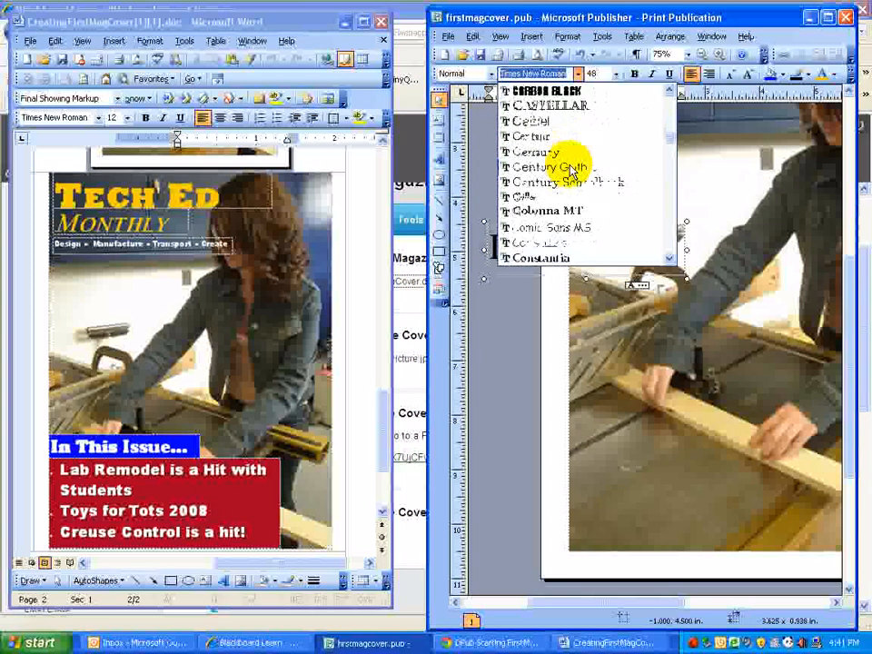
pyautogui.scroll(-2, 571, 173)
pyautogui.click(578, 181)
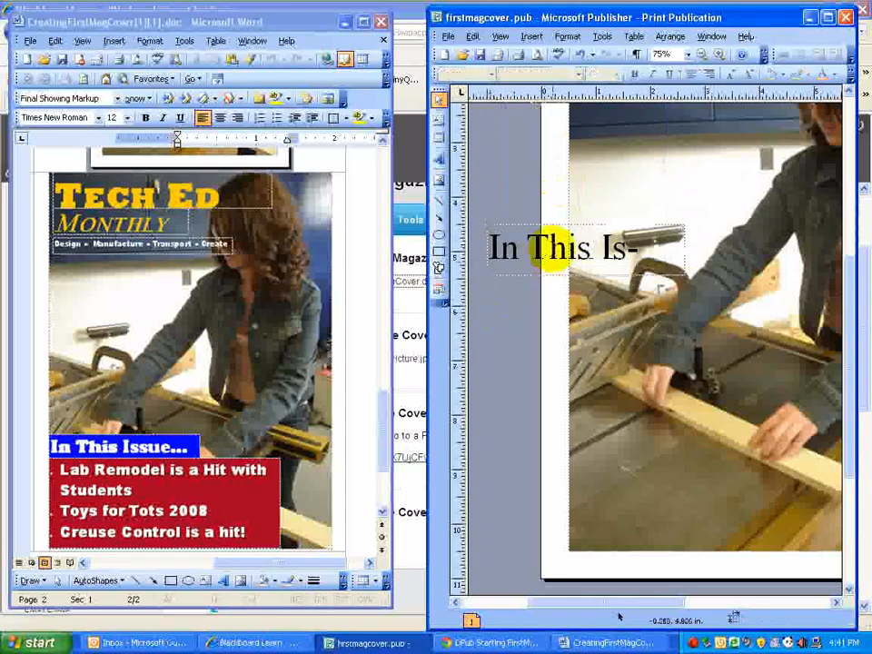
# Set the "In This Issue..." text in Cooper Black and widen its box to about 5.6 in so the text fits on one line.
pyautogui.tripleClick(546, 248)
pyautogui.click(577, 73)
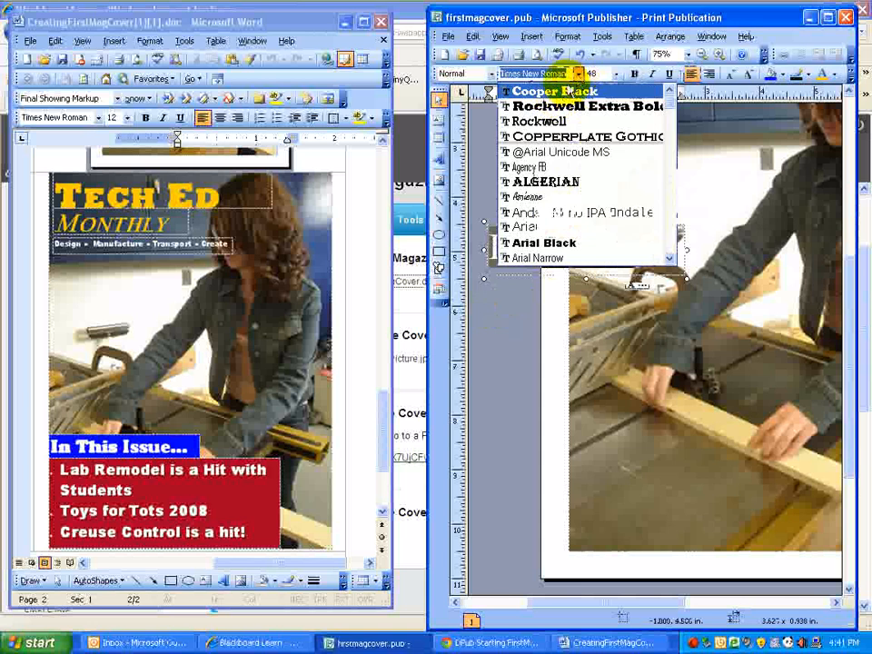
pyautogui.click(568, 91)
pyautogui.click(550, 126)
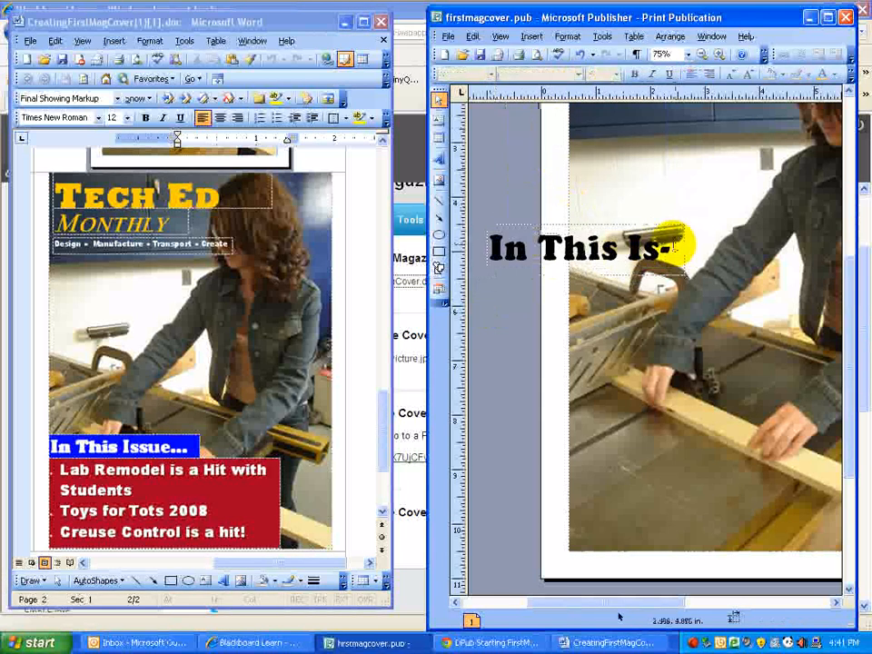
pyautogui.click(683, 252)
pyautogui.moveTo(684, 248); pyautogui.dragTo(800, 251)
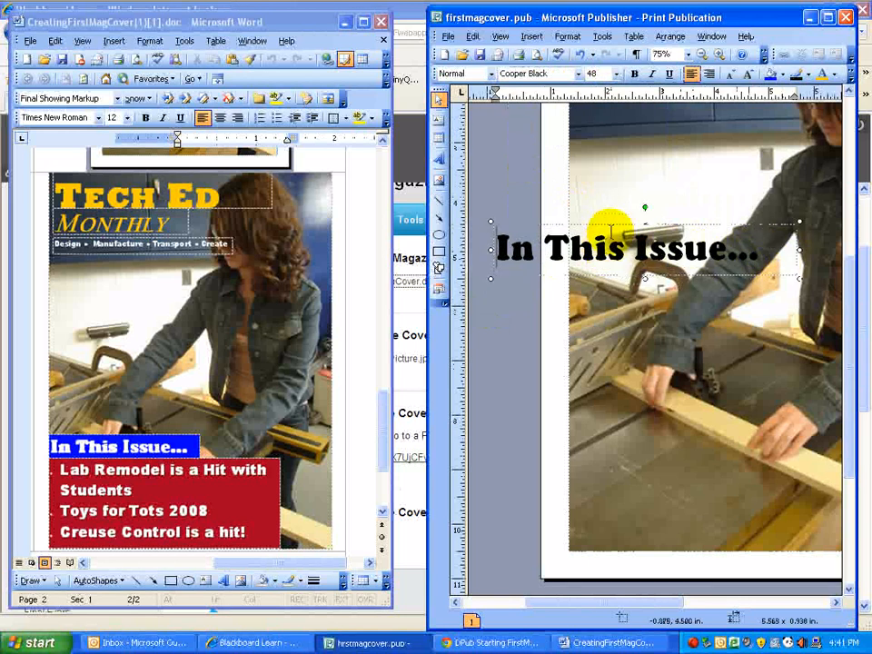
# Move the "In This Issue..." box against the picture's left edge, about 6.4 in down the page, and narrow it to about 5.1 in.
pyautogui.moveTo(608, 225); pyautogui.dragTo(551, 289)
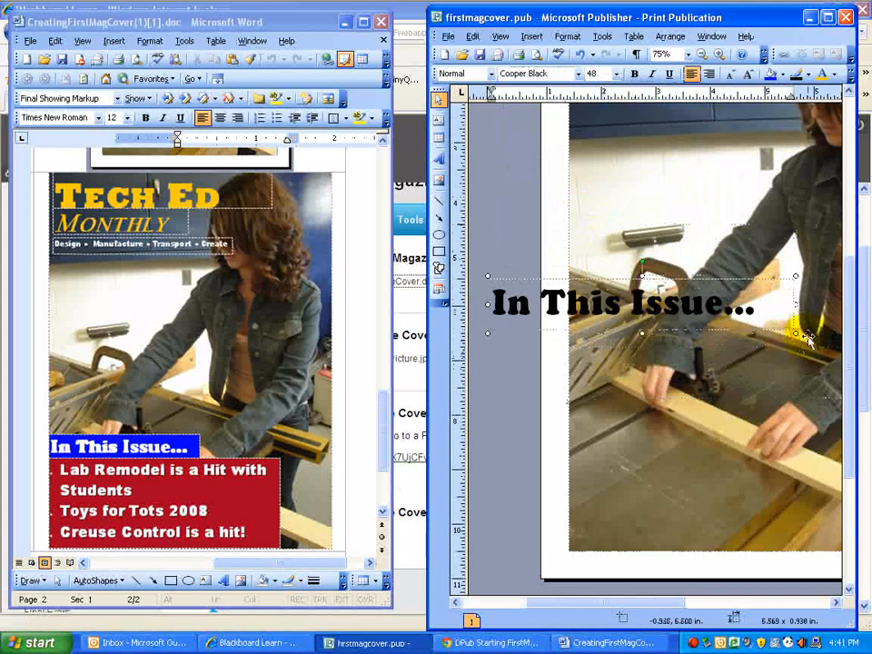
pyautogui.moveTo(796, 306); pyautogui.dragTo(809, 329)
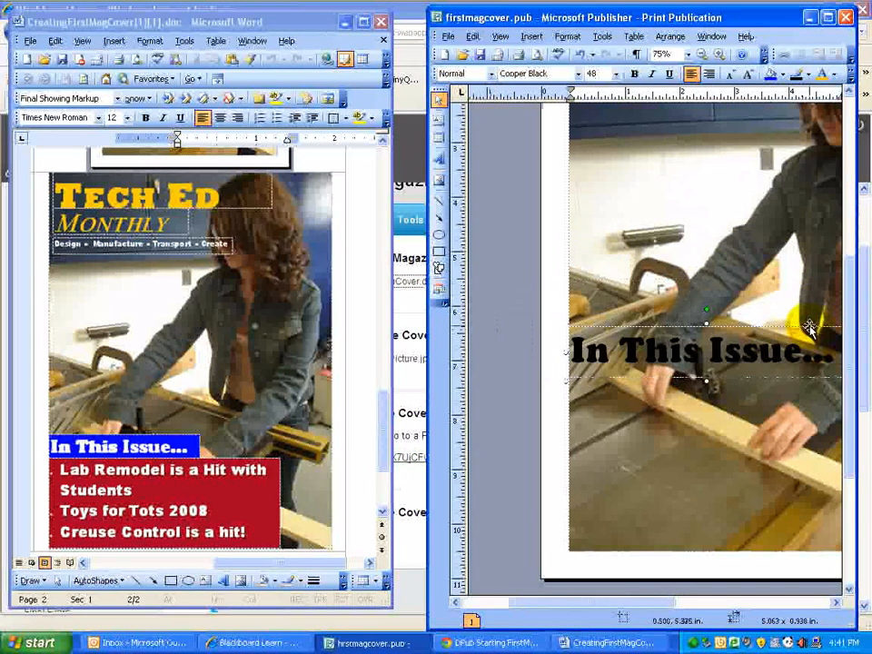
# Reduce the "In This Issue..." text to 36 pt and narrow its box to about 3.8 in.
pyautogui.tripleClick(753, 361)
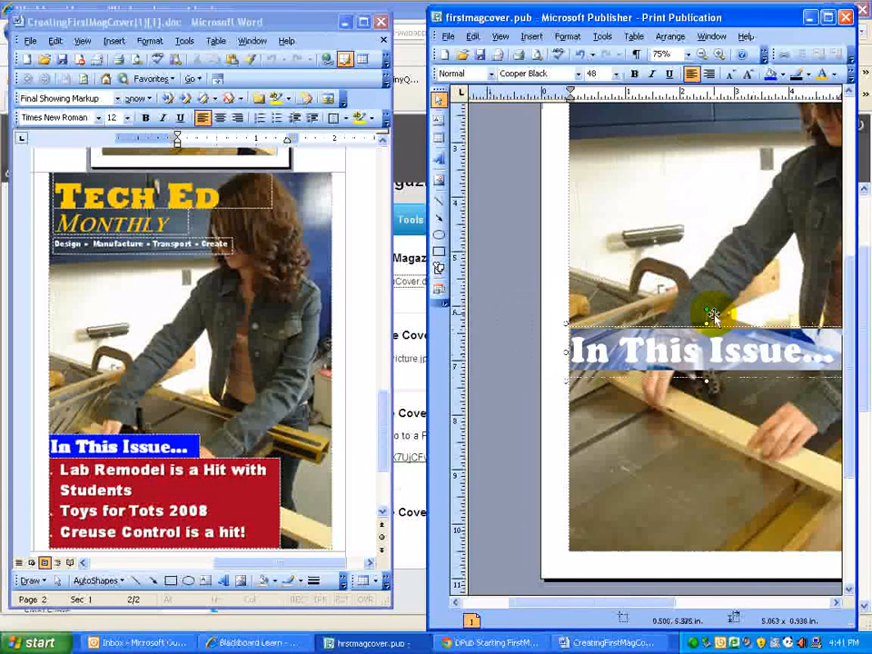
pyautogui.click(731, 77)
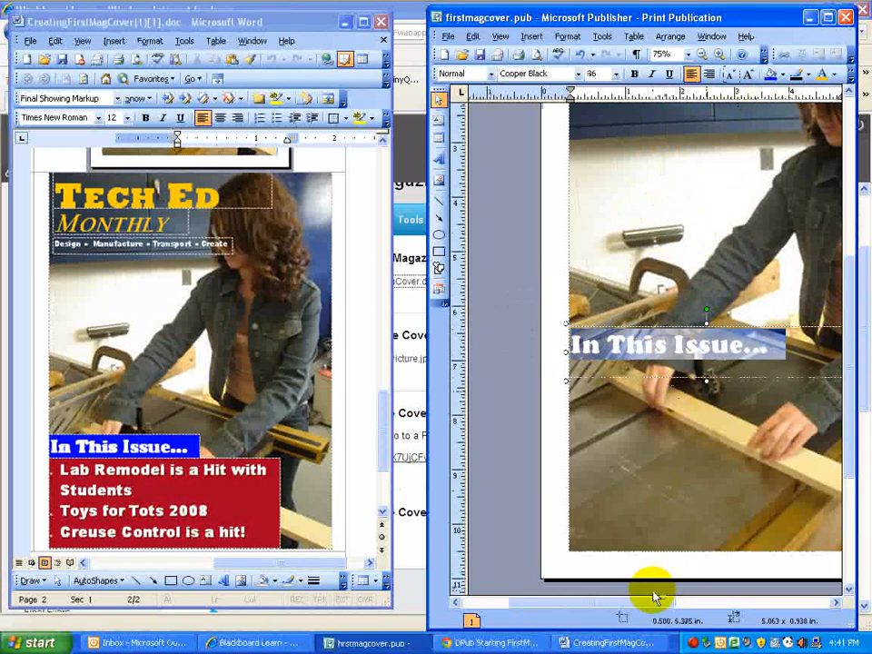
pyautogui.moveTo(657, 600); pyautogui.dragTo(685, 600)
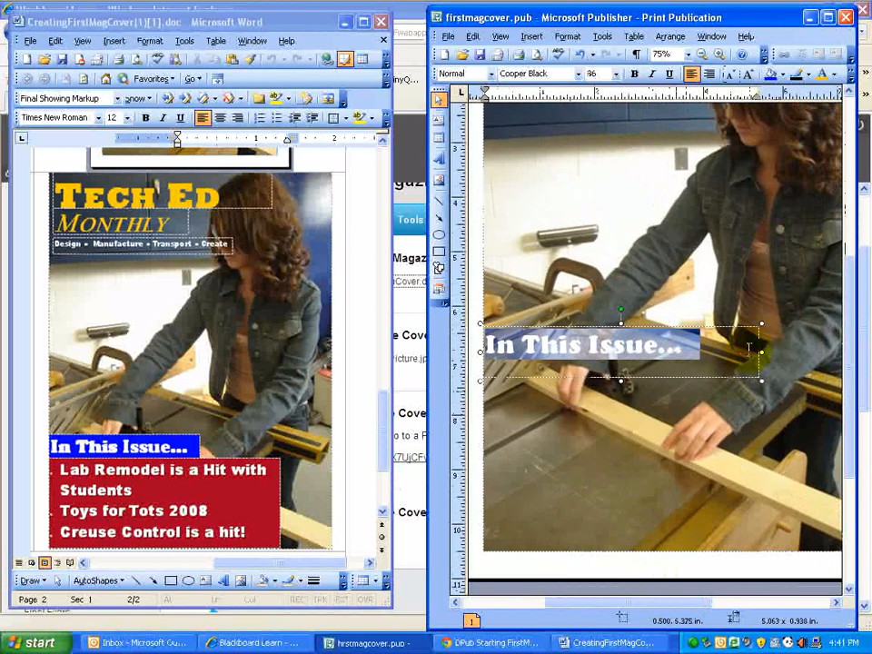
pyautogui.click(714, 349)
pyautogui.moveTo(692, 350); pyautogui.dragTo(668, 361)
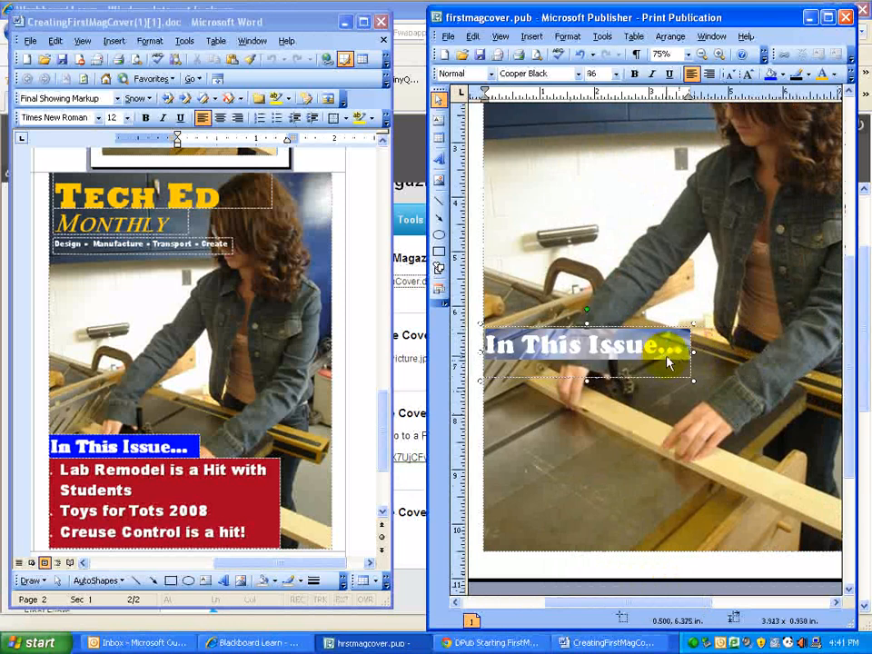
# Fill the "In This Issue..." text box with blue and make its text white.
pyautogui.click(656, 356)
pyautogui.tripleClick(622, 338)
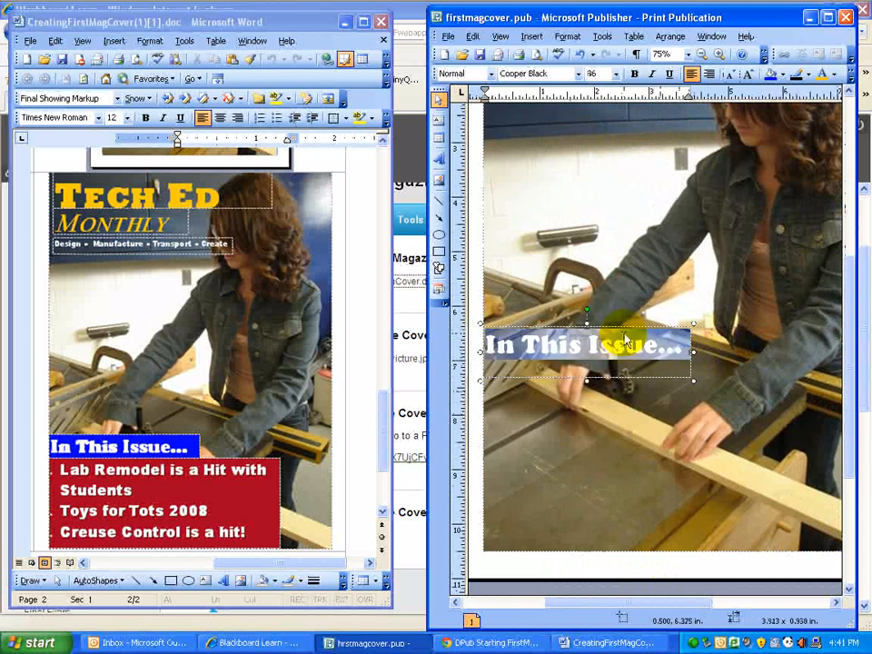
pyautogui.click(769, 75)
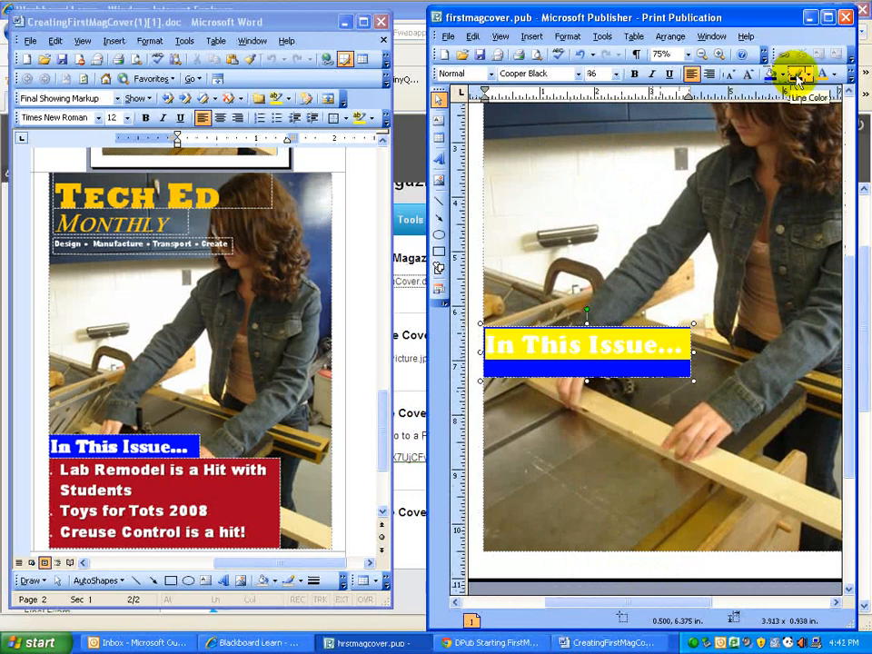
pyautogui.click(834, 80)
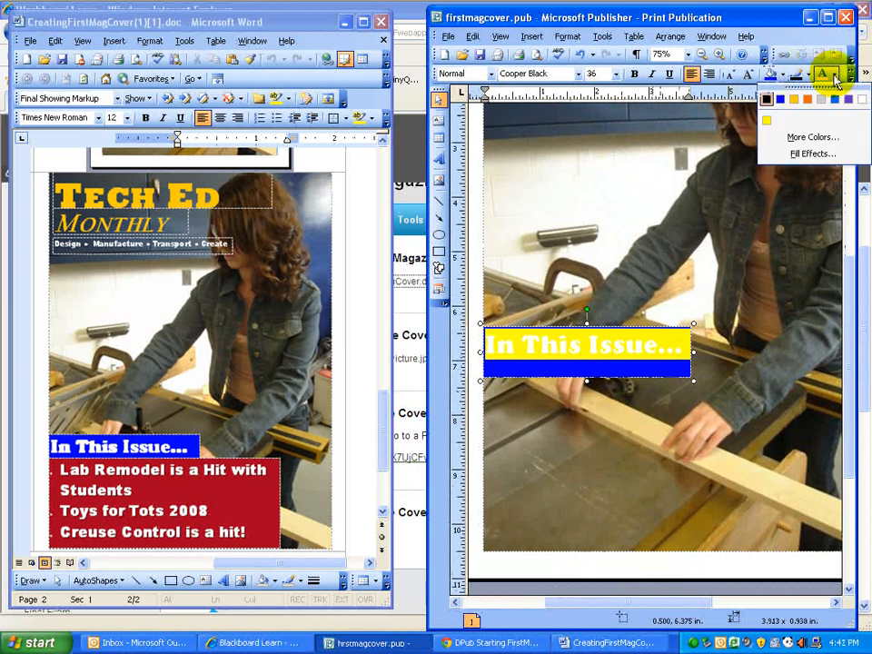
pyautogui.click(853, 94)
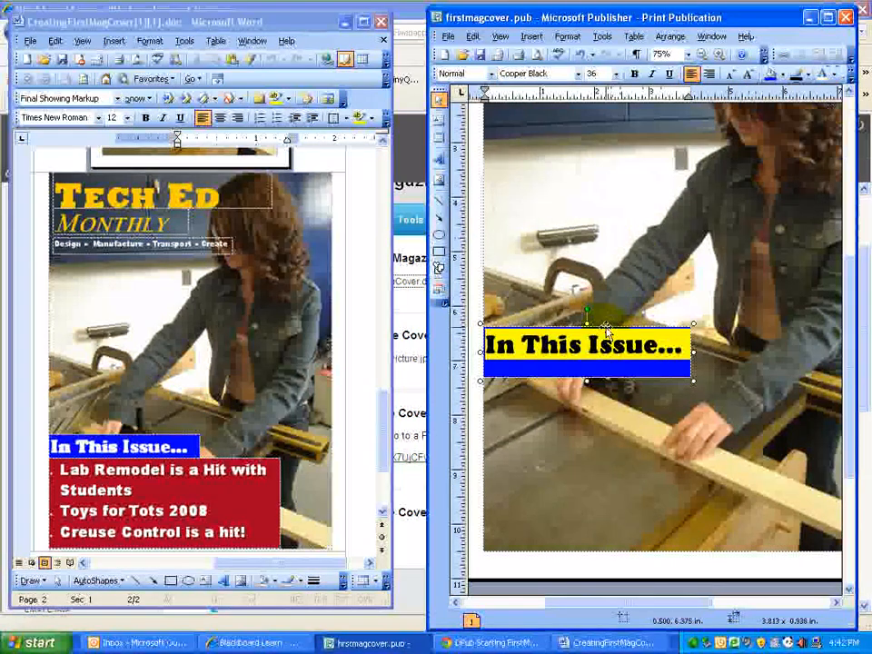
pyautogui.click(586, 366)
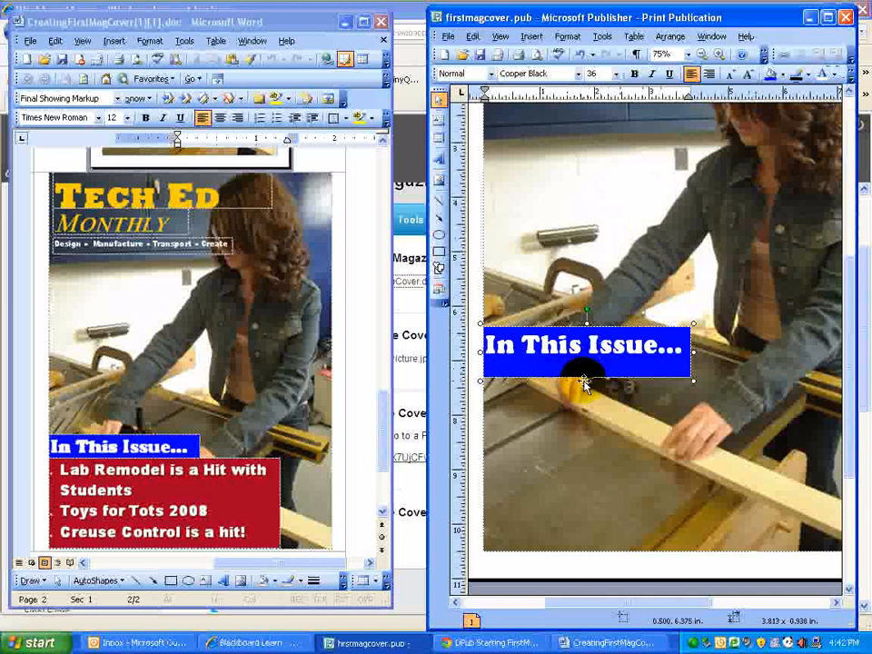
# Shorten the blue "In This Issue..." box to fit its text and move it down to about 6.8 in along the picture's left edge.
pyautogui.moveTo(587, 381); pyautogui.dragTo(587, 366)
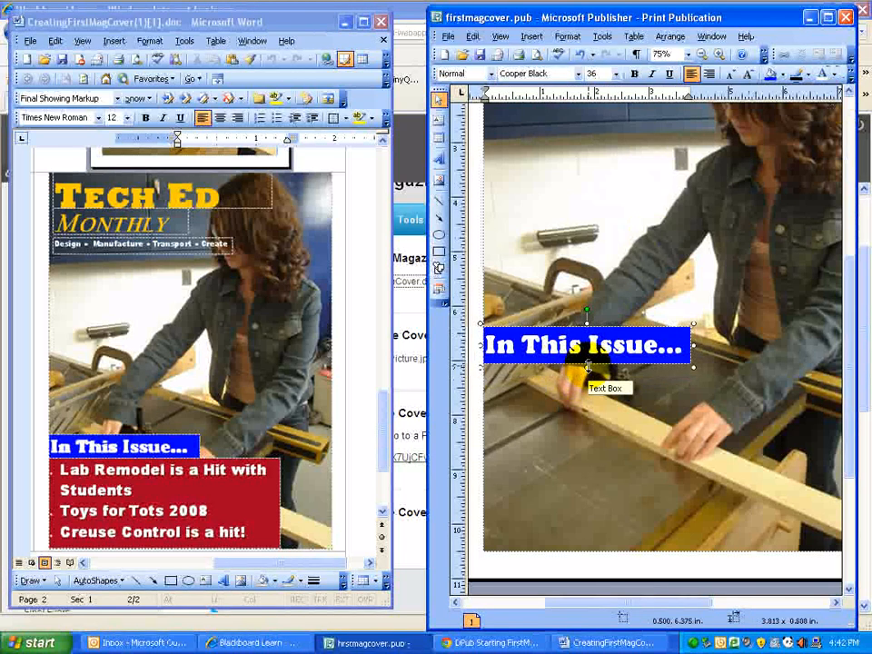
pyautogui.moveTo(627, 327); pyautogui.dragTo(629, 351)
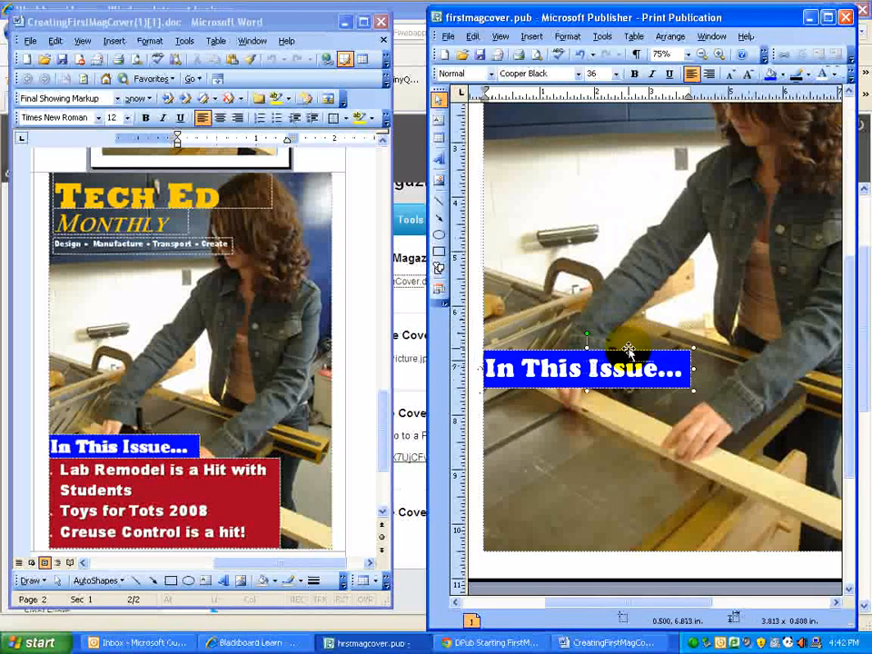
pyautogui.moveTo(574, 599); pyautogui.dragTo(424, 550)
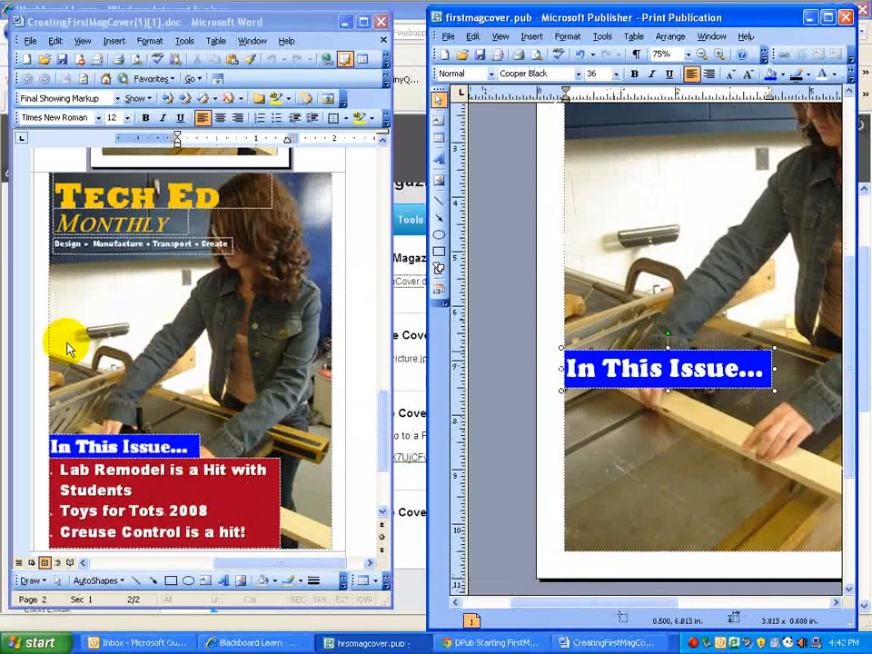
pyautogui.scroll(2, 551, 356)
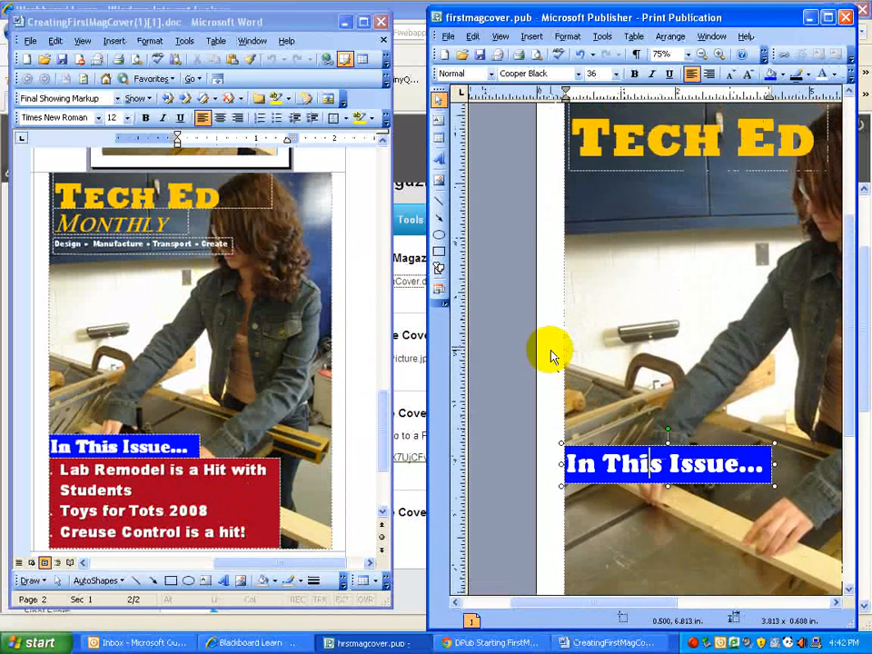